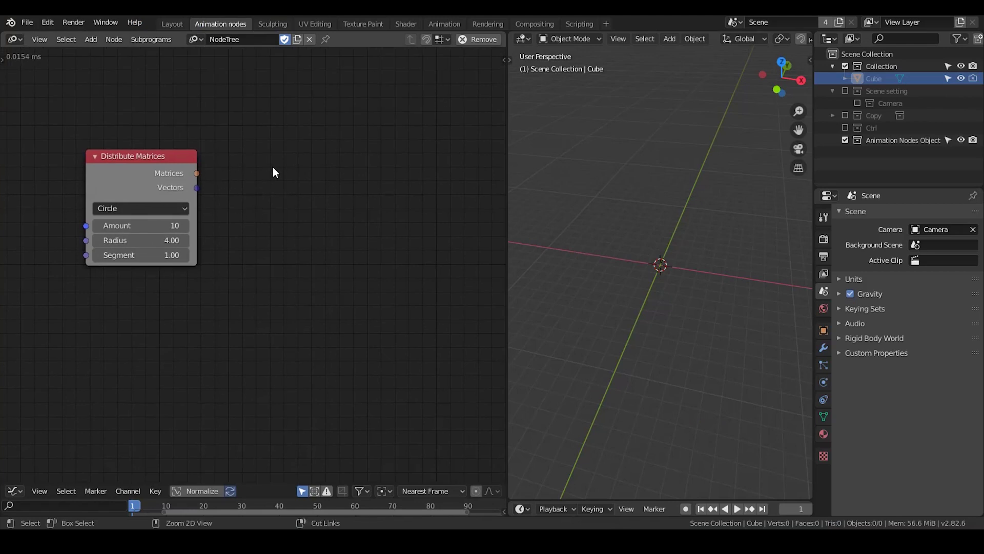
# Bring up node search beside the Circle Distribute Matrices node (Amount 10, Radius 4.00)
pyautogui.hotkey('ctrl', 'a')
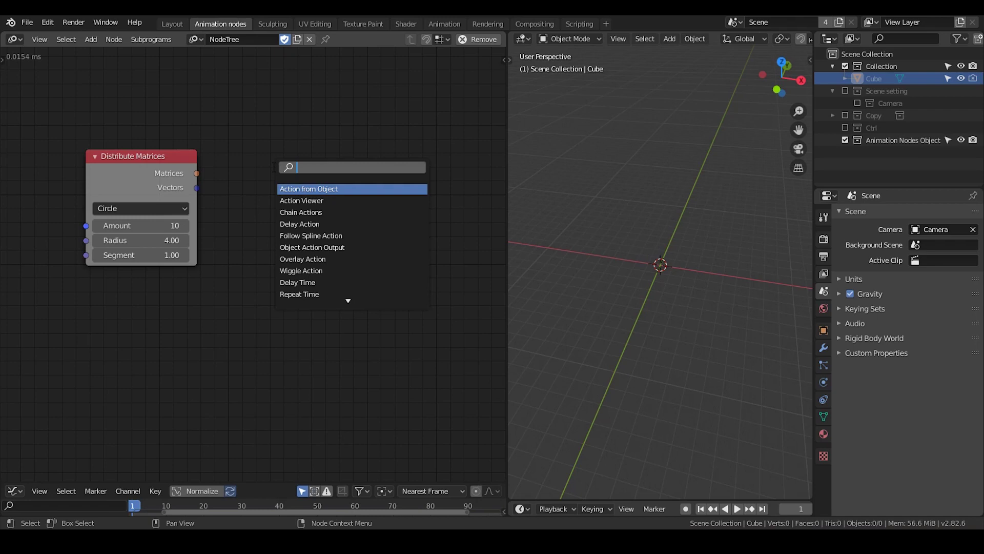
# Search 'replicate' and drop a Replicate Matrix node beside Distribute Matrices
pyautogui.write('replicate')
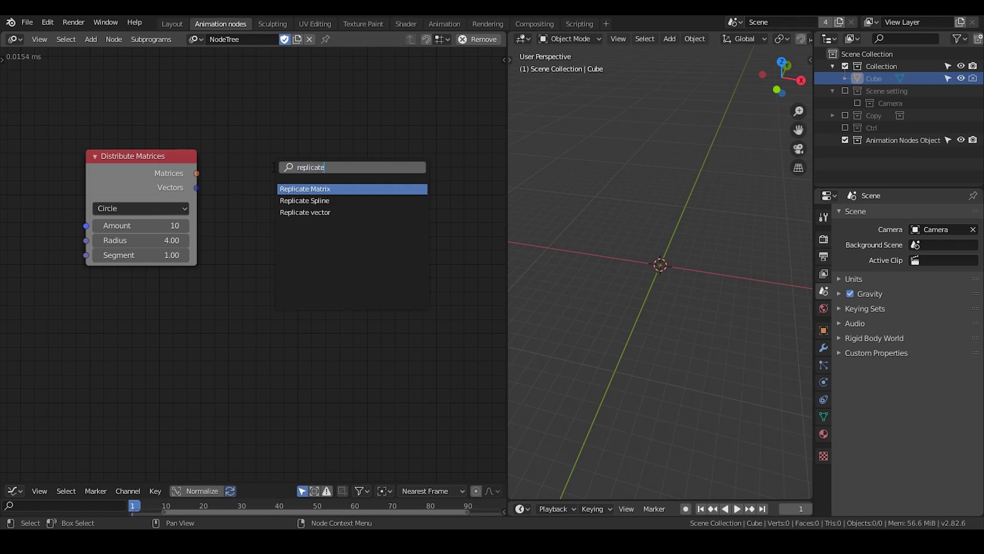
pyautogui.click(352, 189)
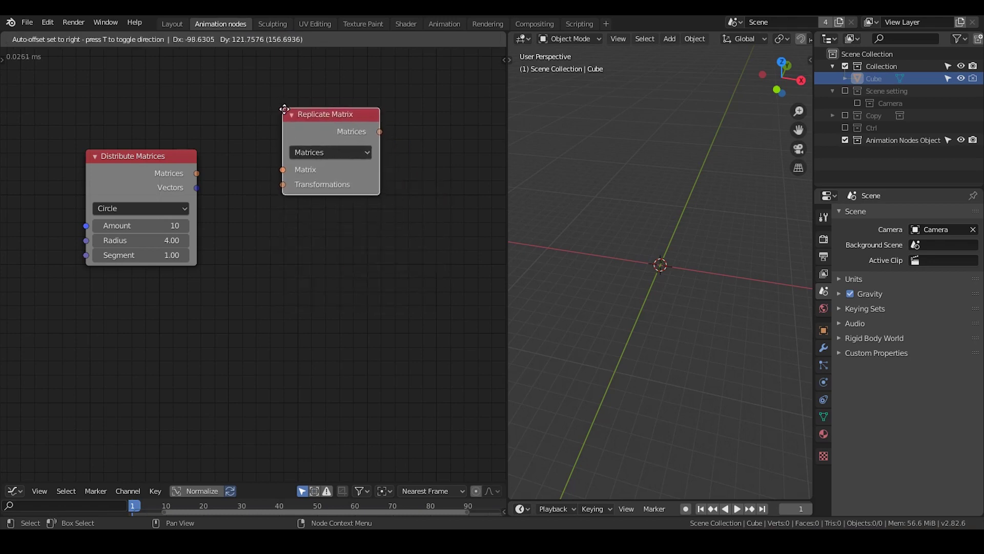
# Set Replicate Matrix's type to Matrices and wire the circle's Matrices output into it
pyautogui.click(320, 159)
pyautogui.scroll(1, 220, 191)
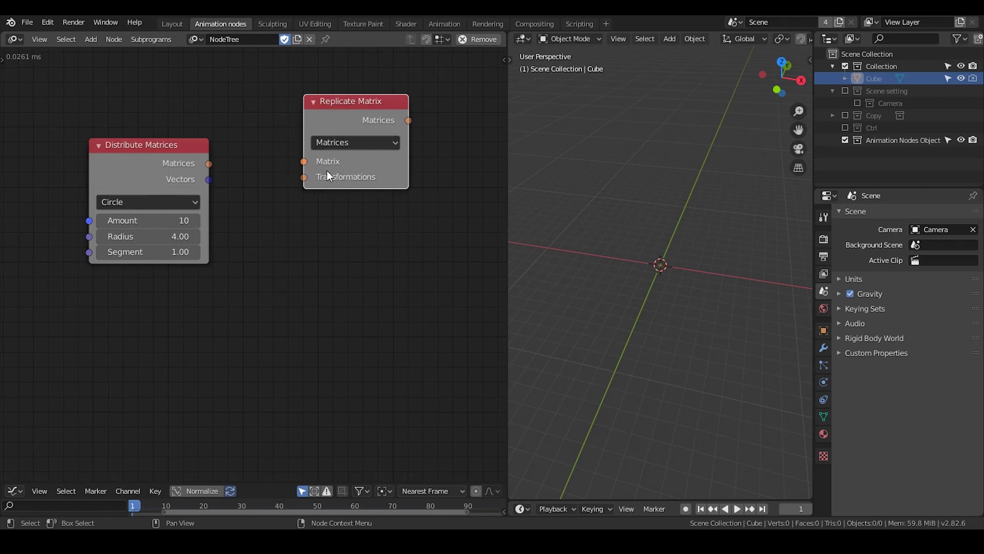
pyautogui.click(367, 147)
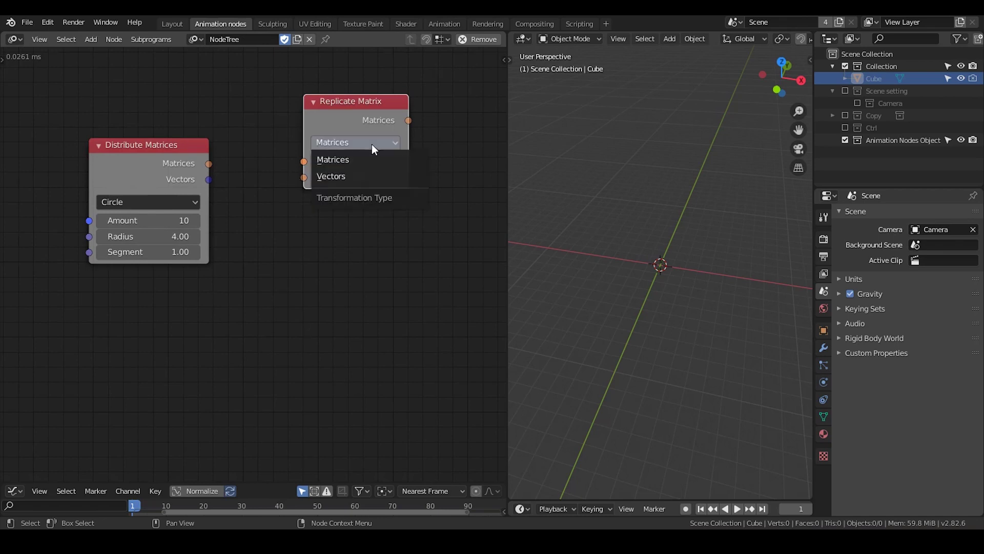
pyautogui.click(352, 173)
pyautogui.moveTo(350, 123); pyautogui.dragTo(358, 120)
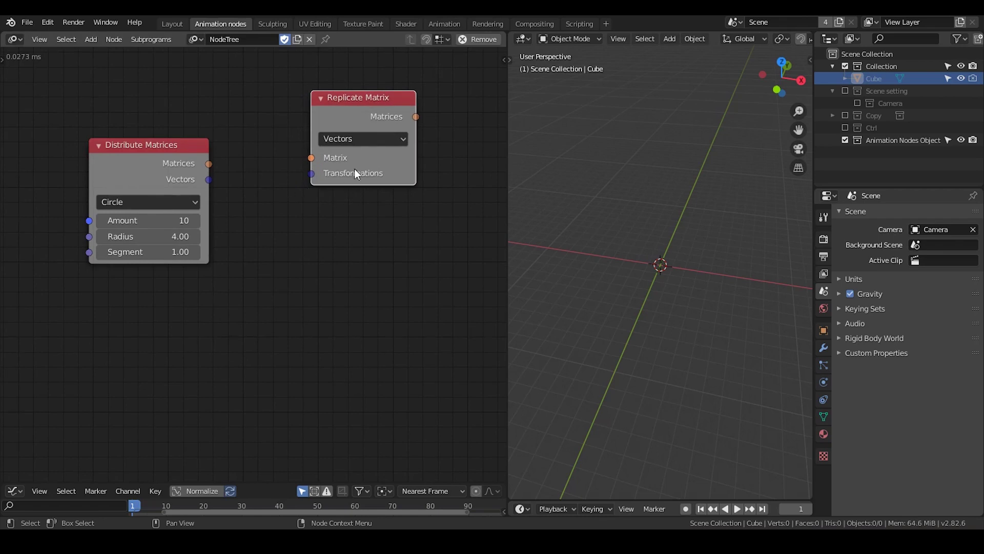
pyautogui.click(369, 145)
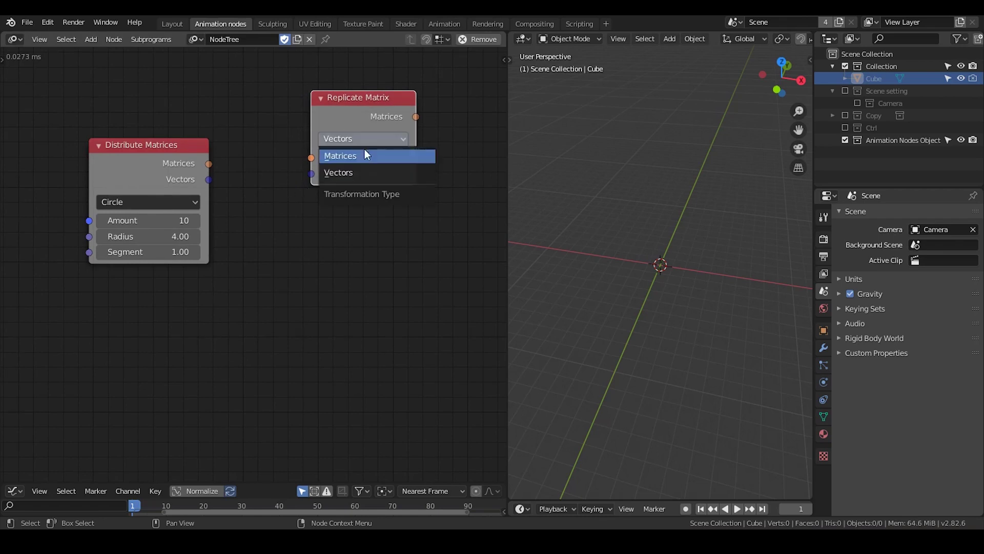
pyautogui.click(358, 139)
pyautogui.click(357, 158)
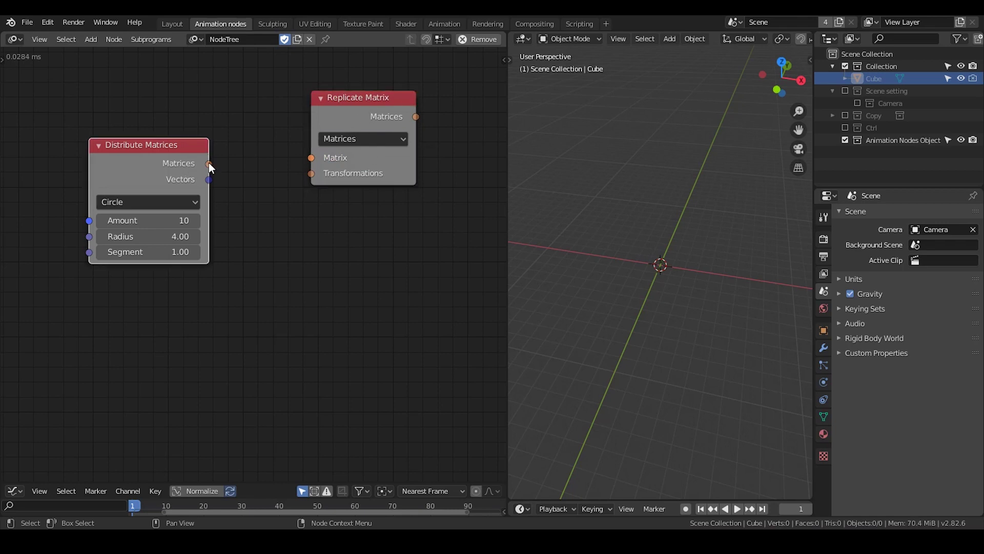
pyautogui.moveTo(208, 163); pyautogui.dragTo(190, 147)
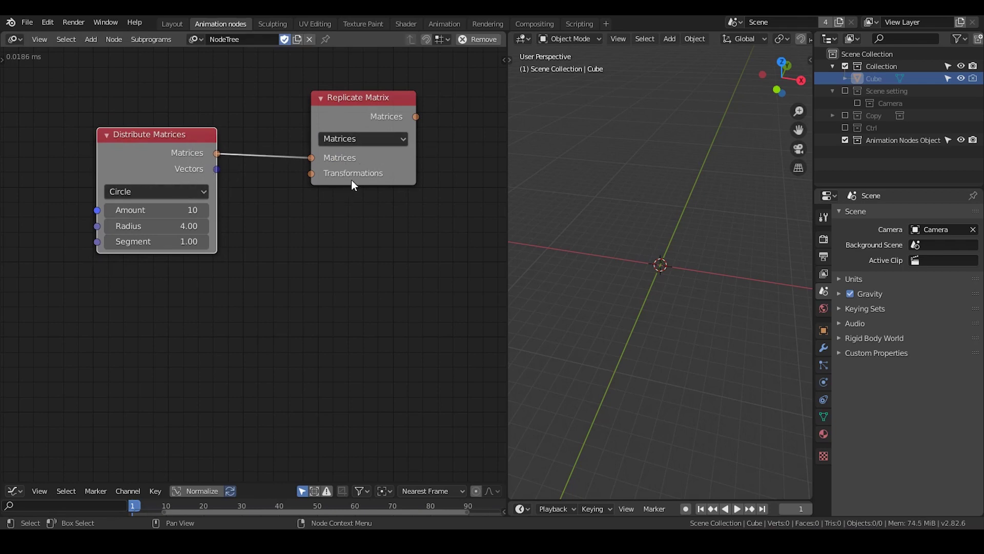
pyautogui.moveTo(352, 180); pyautogui.dragTo(364, 180)
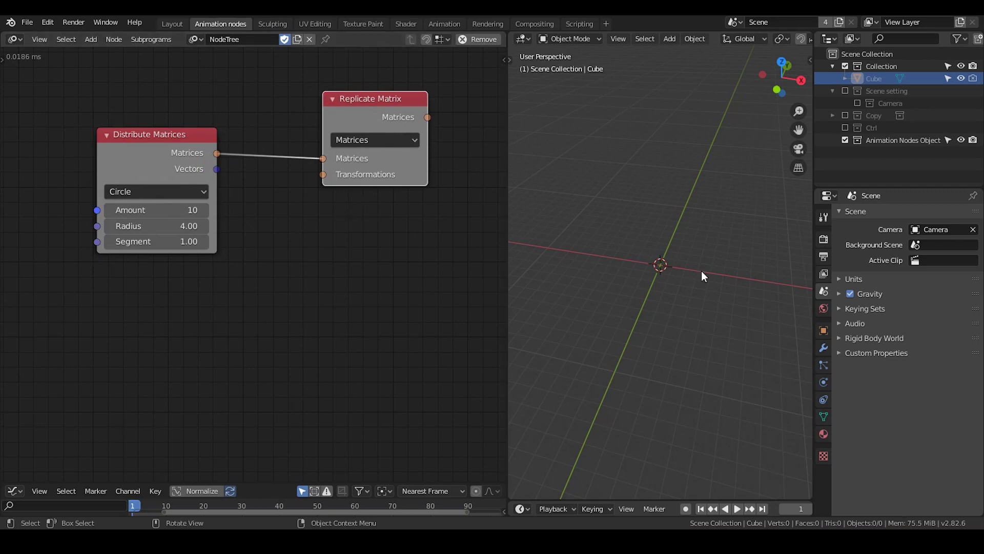
pyautogui.moveTo(701, 271); pyautogui.dragTo(692, 246, button='middle')
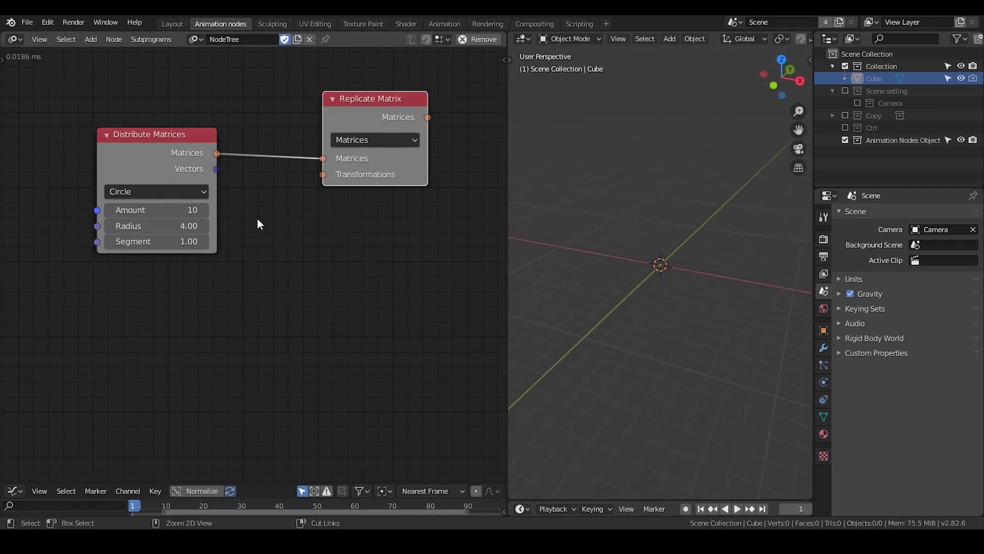
# Duplicate the circle Distribute Matrices node and place the copy below it
pyautogui.hotkey('ctrl', 'a')
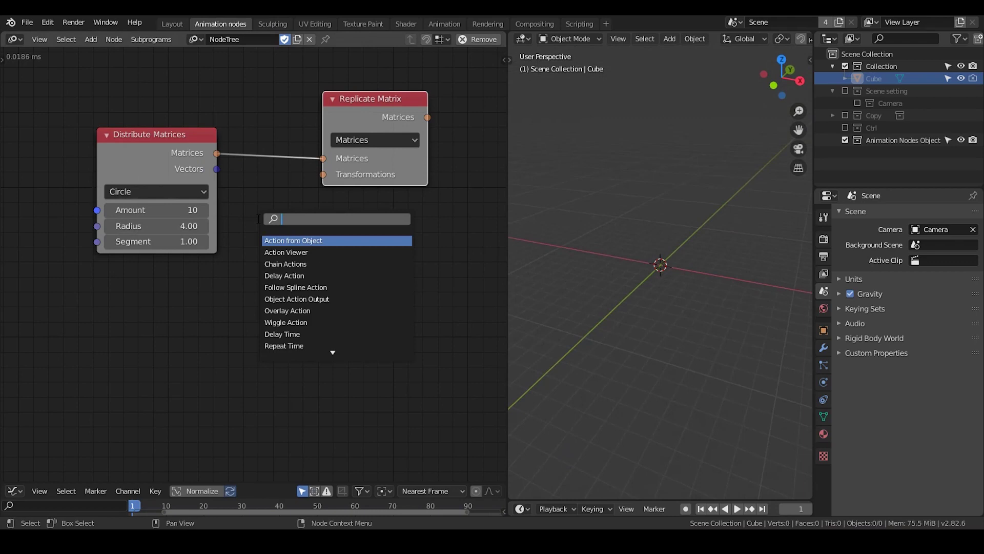
pyautogui.click(186, 173)
pyautogui.hotkey('shift', 'd')
pyautogui.click(211, 268)
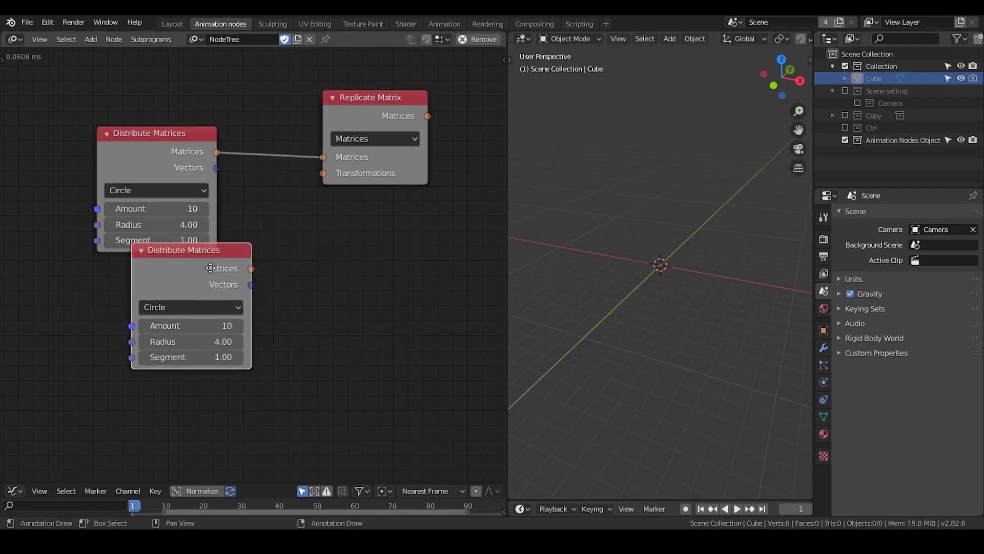
pyautogui.moveTo(211, 268); pyautogui.dragTo(206, 213, button='middle')
# Switch the copy to Grid with X Divisions 1 and Z Divisions 10
pyautogui.click(209, 254)
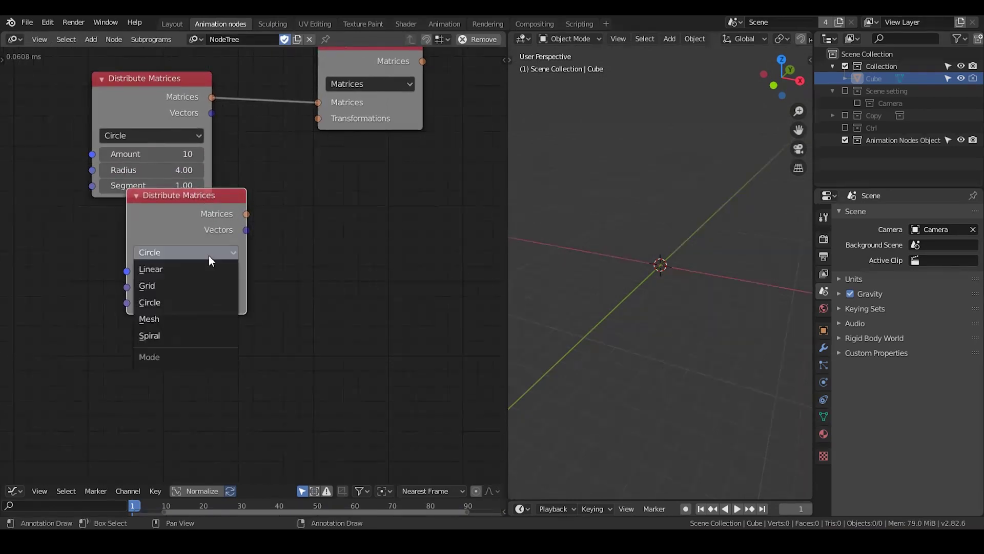
pyautogui.click(199, 285)
pyautogui.click(200, 305)
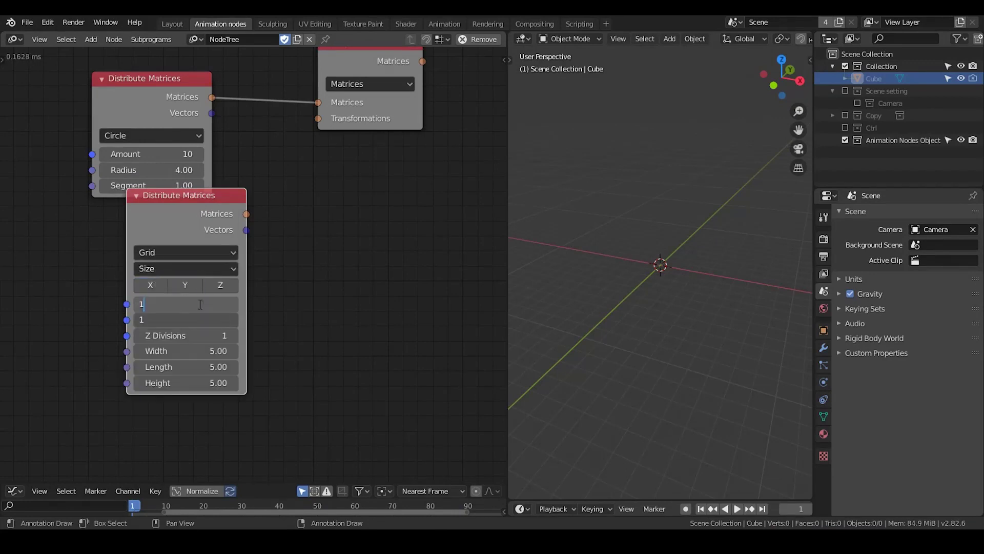
pyautogui.press('Return')
pyautogui.click(209, 331)
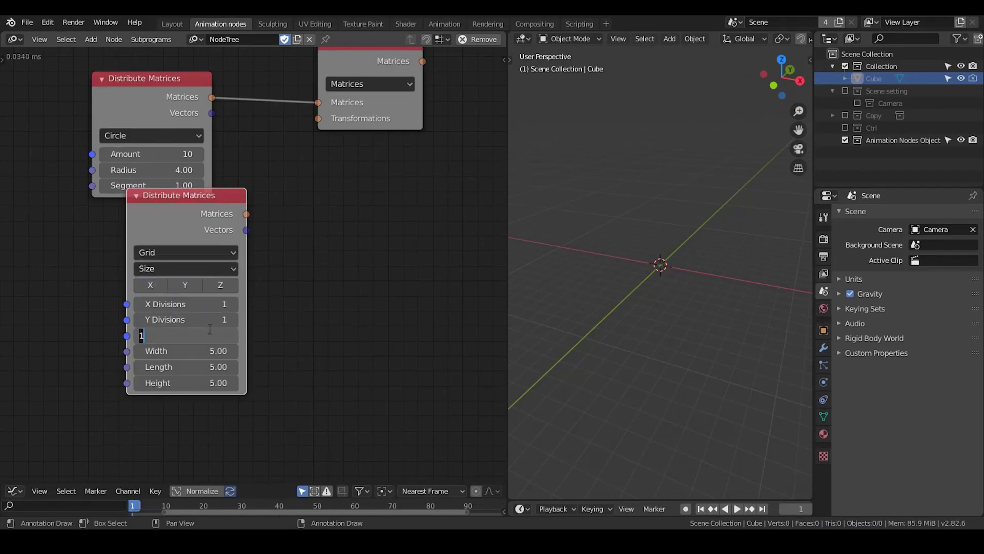
pyautogui.write('10')
pyautogui.press('Return')
pyautogui.moveTo(202, 382); pyautogui.dragTo(226, 383)
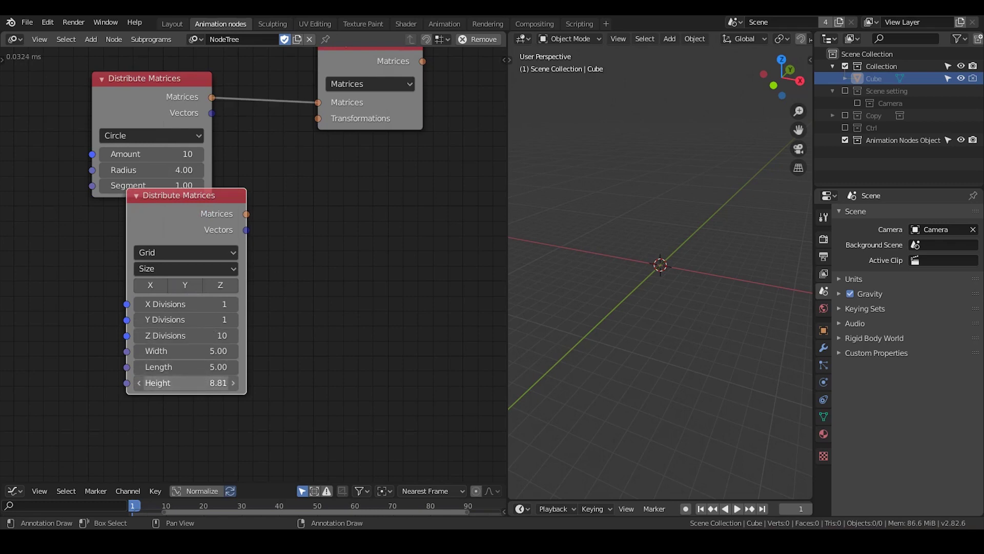
# Add a 3D Viewer on the grid matrices and raise the grid Height to 15.35
pyautogui.hotkey('ctrl', 'a')
pyautogui.write('3d')
pyautogui.click(328, 205)
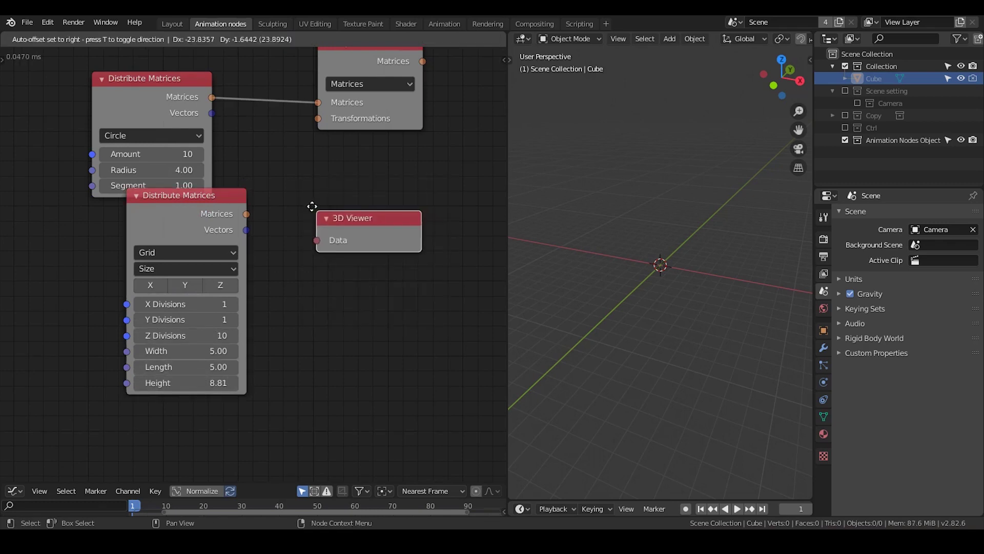
pyautogui.click(312, 206)
pyautogui.moveTo(247, 214); pyautogui.dragTo(356, 198)
pyautogui.moveTo(188, 383); pyautogui.dragTo(227, 383)
pyautogui.moveTo(597, 223); pyautogui.dragTo(641, 235, button='middle')
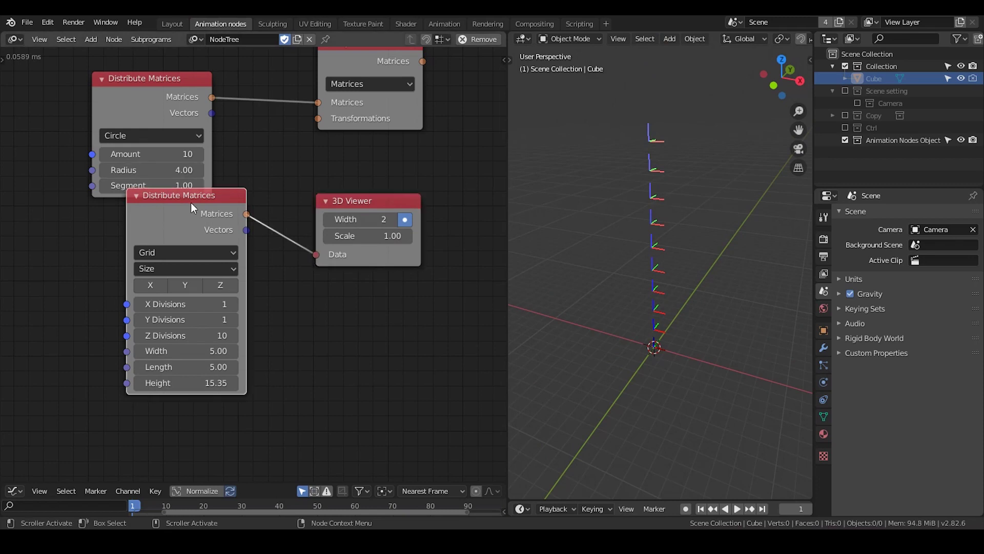
# Link grid matrices into Transformations and show Replicate Matrix's output in the 3D Viewer
pyautogui.moveTo(214, 212); pyautogui.dragTo(318, 118)
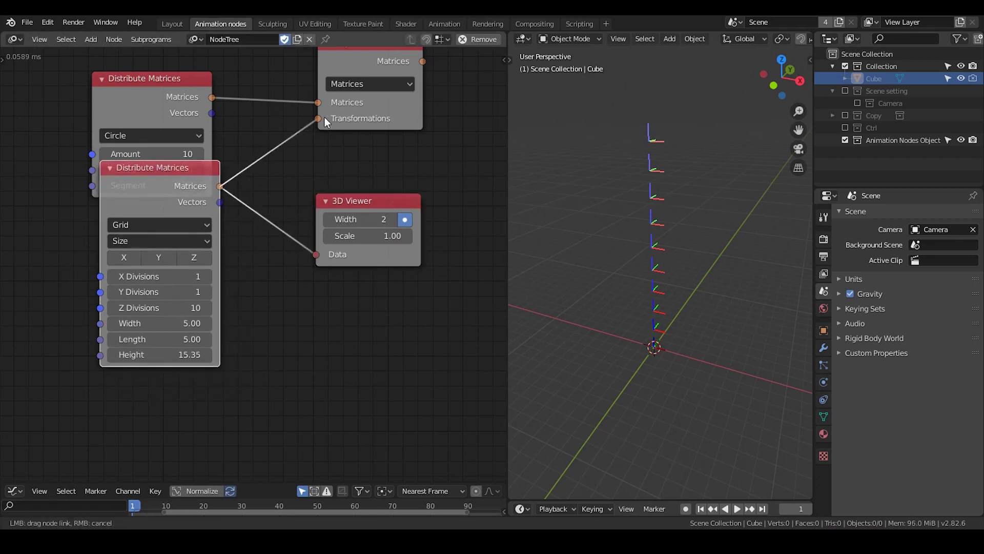
pyautogui.moveTo(359, 191); pyautogui.dragTo(299, 234, button='middle')
pyautogui.moveTo(301, 240); pyautogui.dragTo(443, 79)
pyautogui.moveTo(363, 103); pyautogui.dragTo(403, 136)
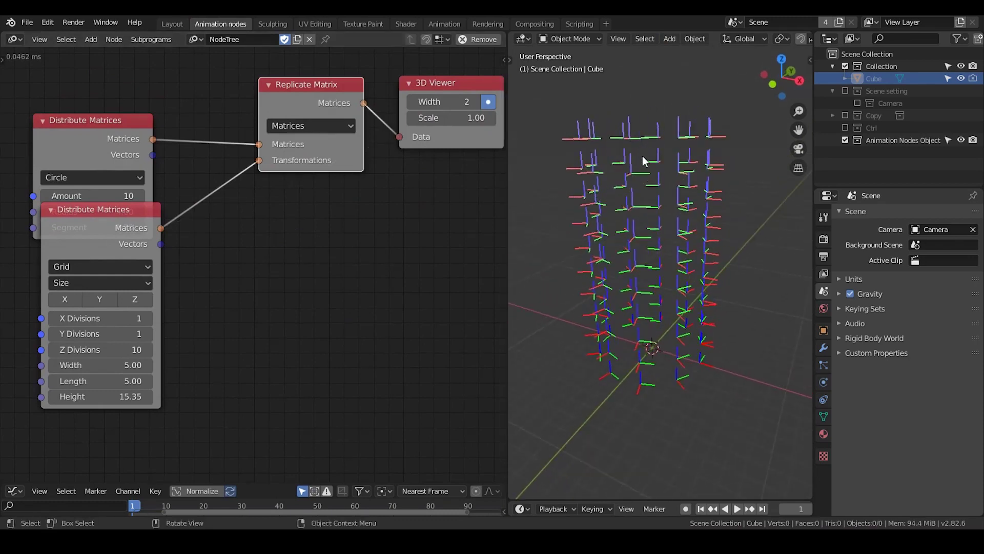
# Rearrange the circle and grid nodes, inspect the columns, and discard a trial Vectors link
pyautogui.moveTo(92, 223); pyautogui.dragTo(113, 237)
pyautogui.moveTo(99, 153); pyautogui.dragTo(135, 95)
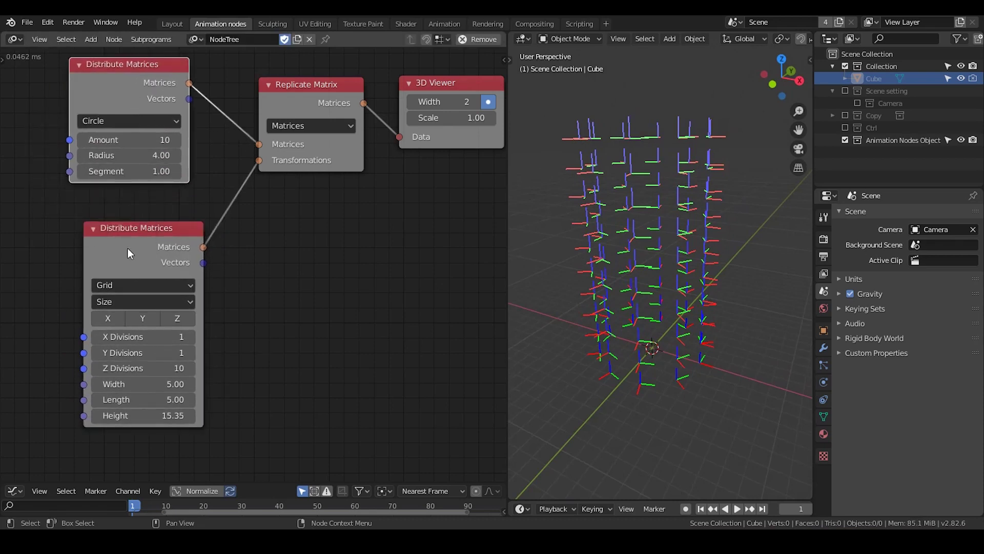
pyautogui.moveTo(128, 249); pyautogui.dragTo(126, 219)
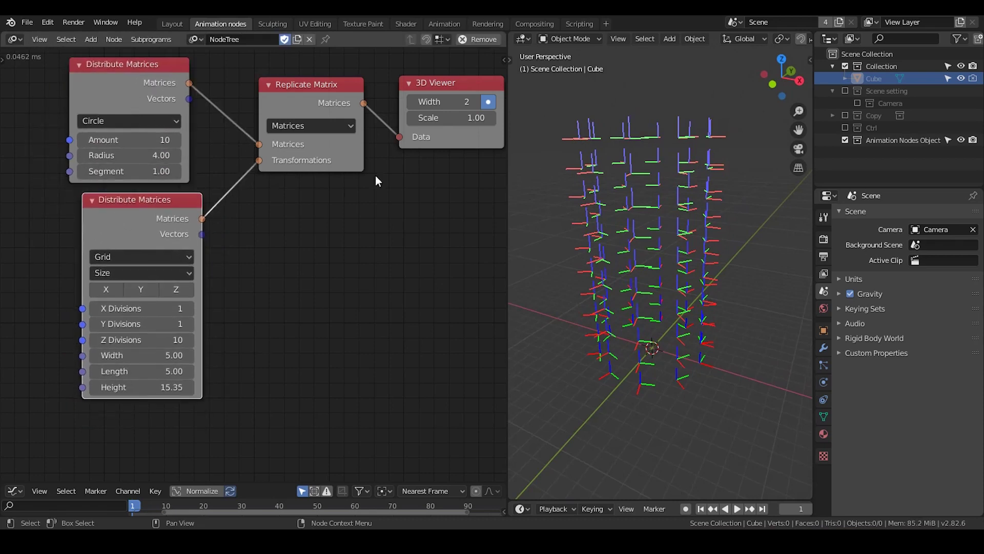
pyautogui.moveTo(663, 199)
pyautogui.mouseDown(button='middle')
pyautogui.moveTo(649, 252)
pyautogui.moveTo(660, 214)
pyautogui.moveTo(653, 199)
pyautogui.mouseUp(button='middle')
pyautogui.moveTo(191, 205); pyautogui.dragTo(182, 200)
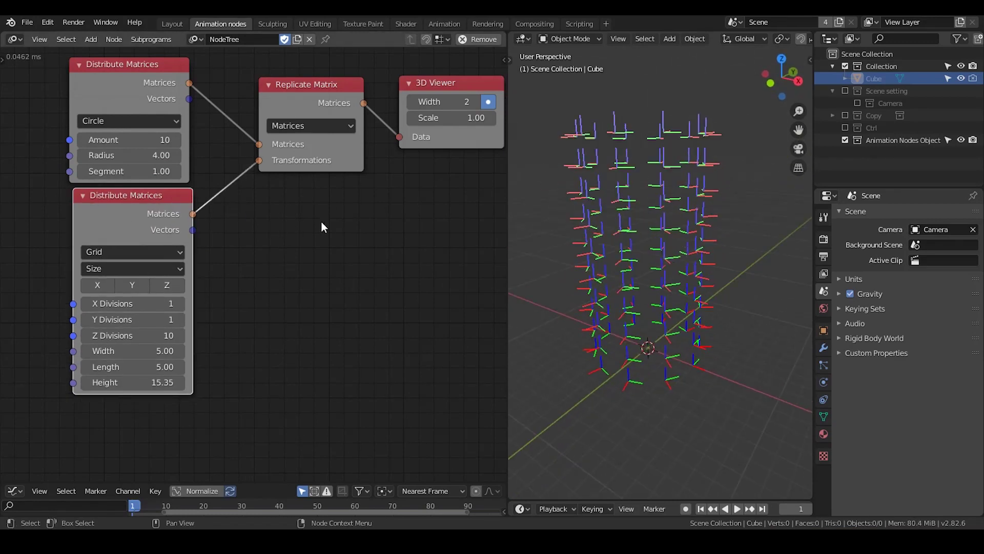
pyautogui.moveTo(268, 235); pyautogui.dragTo(286, 248, button='middle')
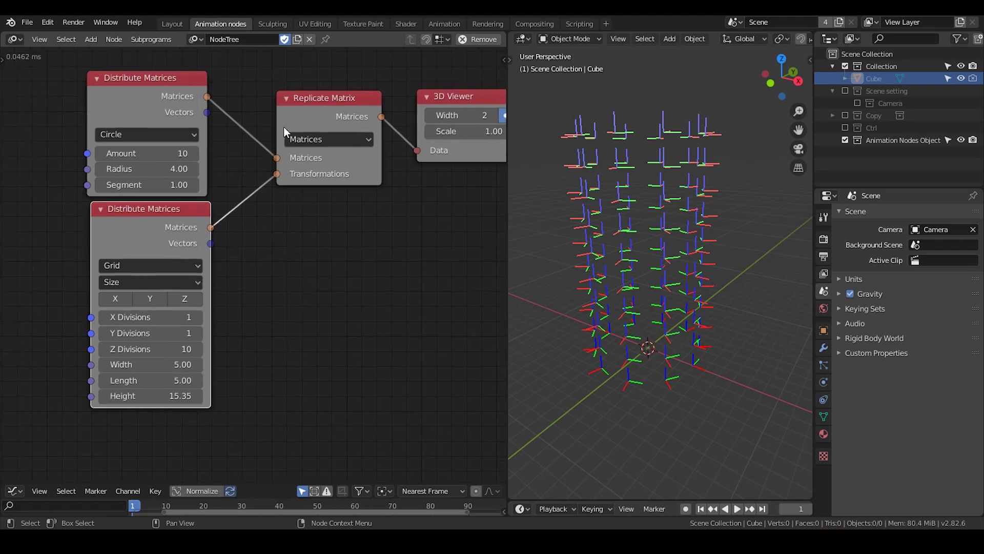
pyautogui.moveTo(308, 104); pyautogui.dragTo(312, 102)
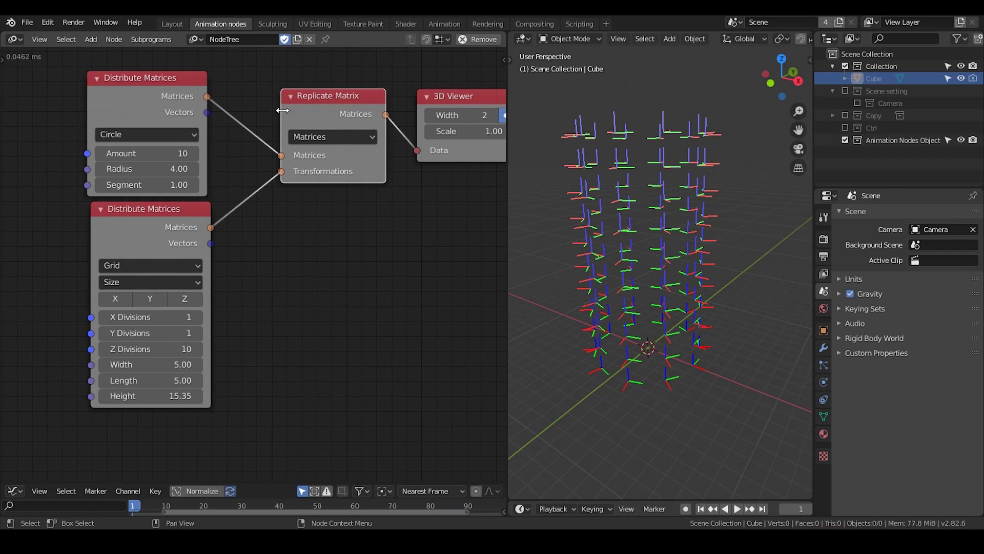
pyautogui.moveTo(207, 112)
pyautogui.mouseDown()
pyautogui.moveTo(225, 110)
pyautogui.moveTo(241, 134)
pyautogui.moveTo(250, 112)
pyautogui.moveTo(276, 130)
pyautogui.moveTo(269, 148)
pyautogui.moveTo(215, 120)
pyautogui.moveTo(210, 105)
pyautogui.mouseUp()
pyautogui.moveTo(240, 146); pyautogui.dragTo(241, 149)
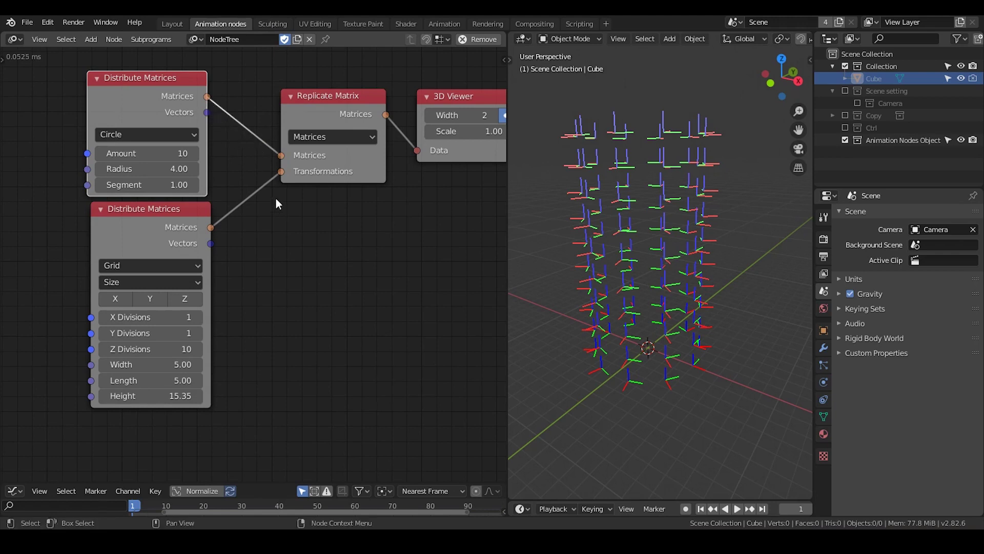
# Add Compose Matrix turning circle Vectors into translations that feed Replicate Matrix's Matrices input
pyautogui.hotkey('ctrl', 'a')
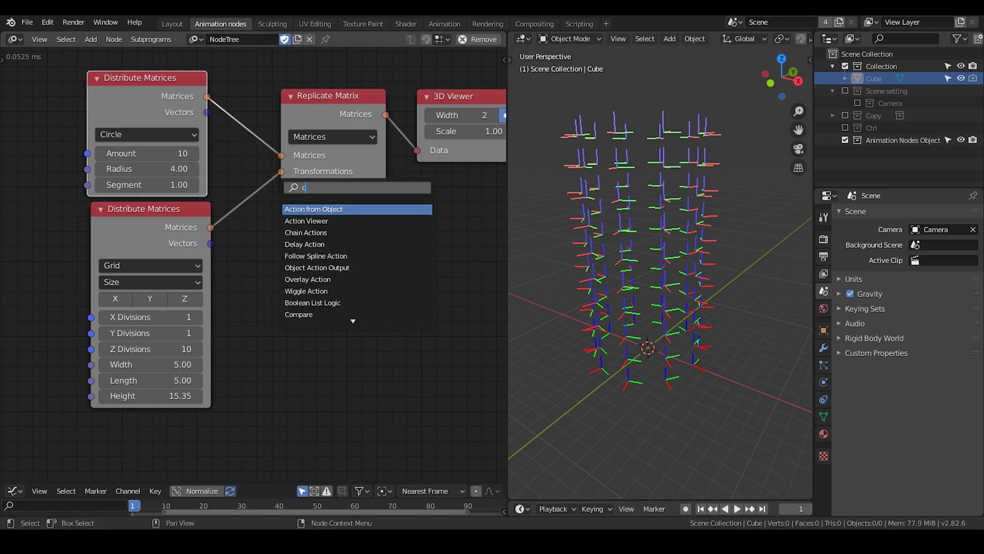
pyautogui.write('compose')
pyautogui.press('Return')
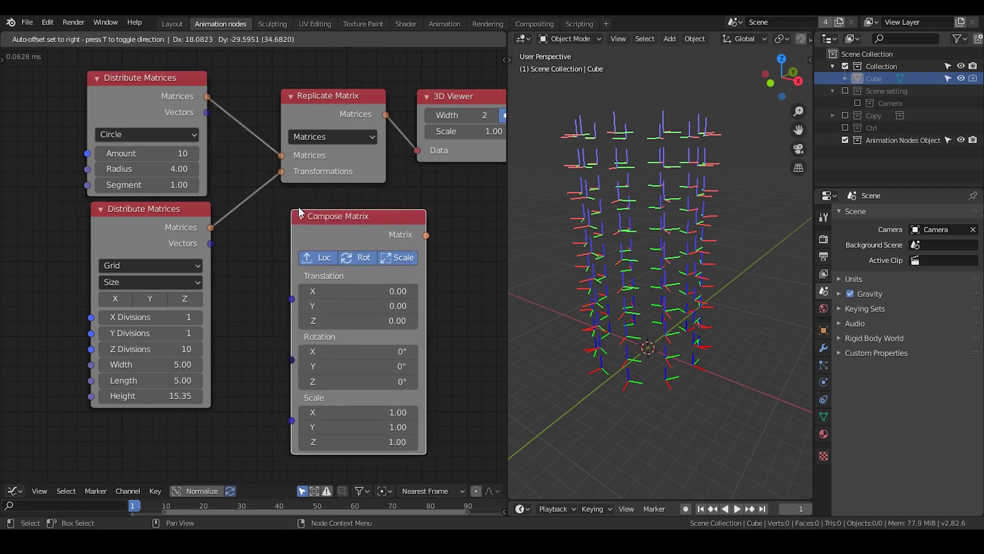
pyautogui.click(301, 210)
pyautogui.moveTo(206, 113); pyautogui.dragTo(300, 297)
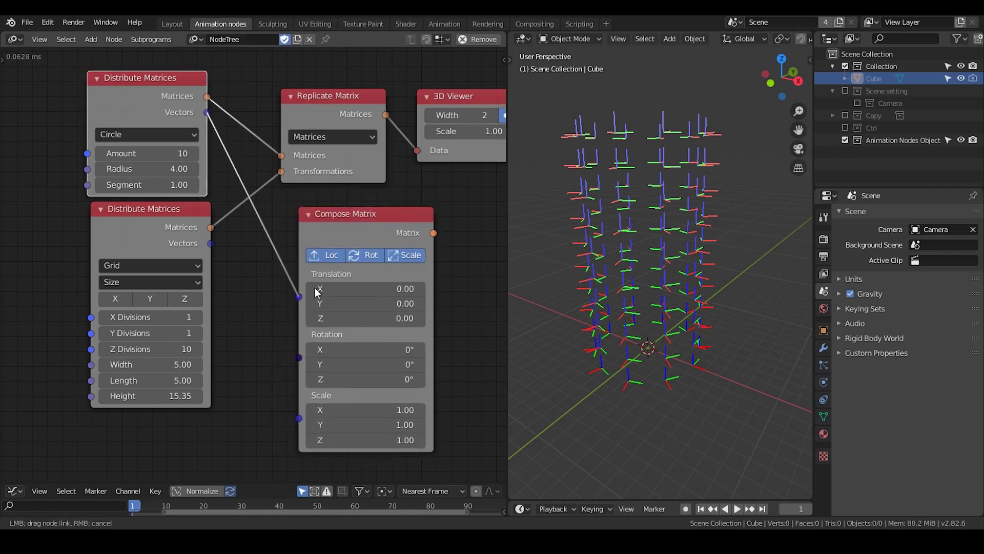
pyautogui.moveTo(420, 279); pyautogui.dragTo(374, 274, button='middle')
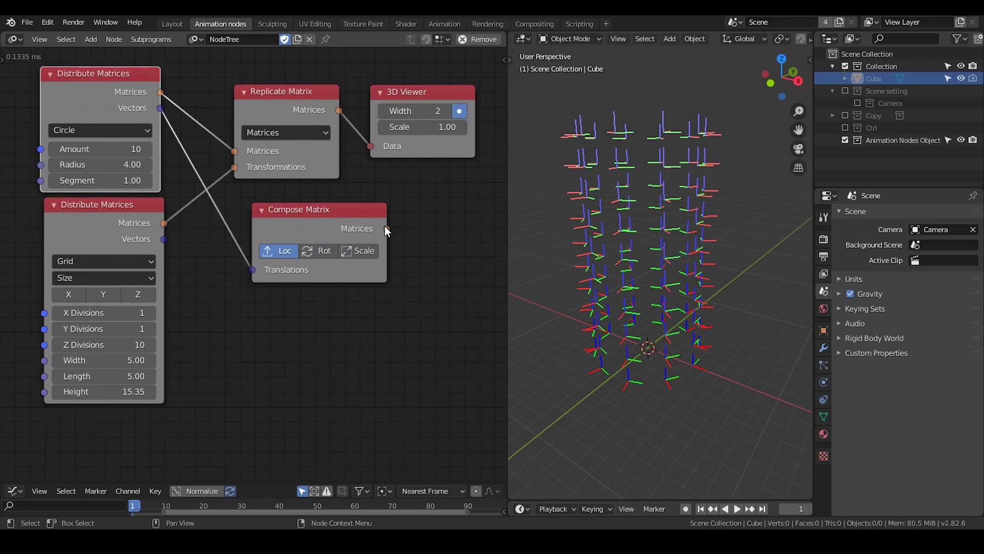
pyautogui.moveTo(386, 228); pyautogui.dragTo(233, 152)
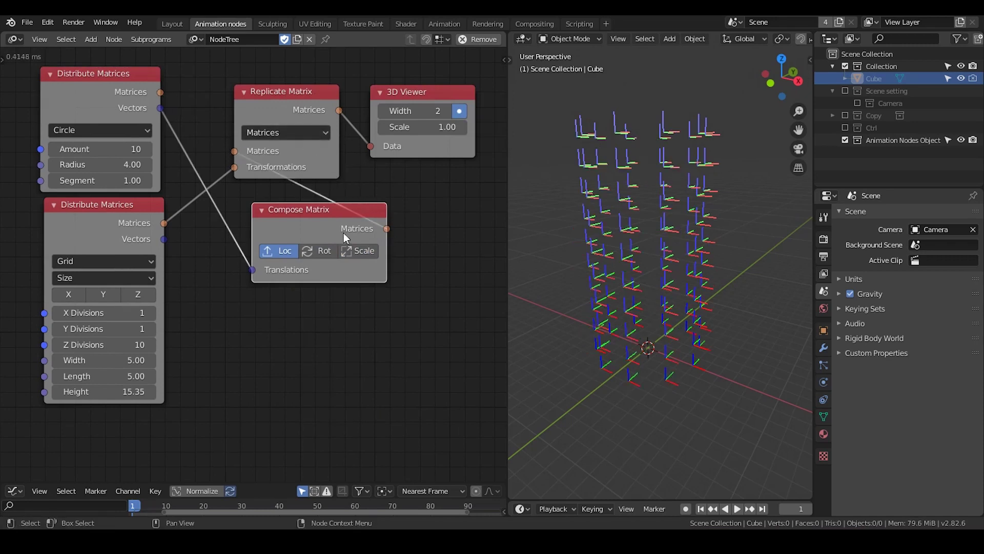
pyautogui.moveTo(319, 229); pyautogui.dragTo(155, 100)
pyautogui.scroll(-1, 330, 205)
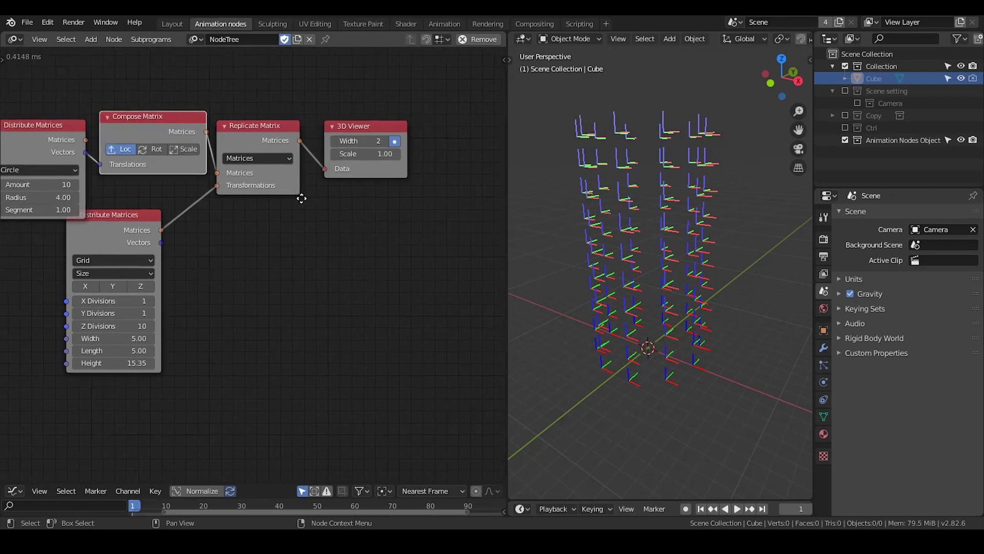
# Delete the old 3D Viewer and feed Replicate Matrix into a new Decompose Matrix node
pyautogui.click(367, 124)
pyautogui.press('x')
pyautogui.hotkey('ctrl', 'a')
pyautogui.write('decompose')
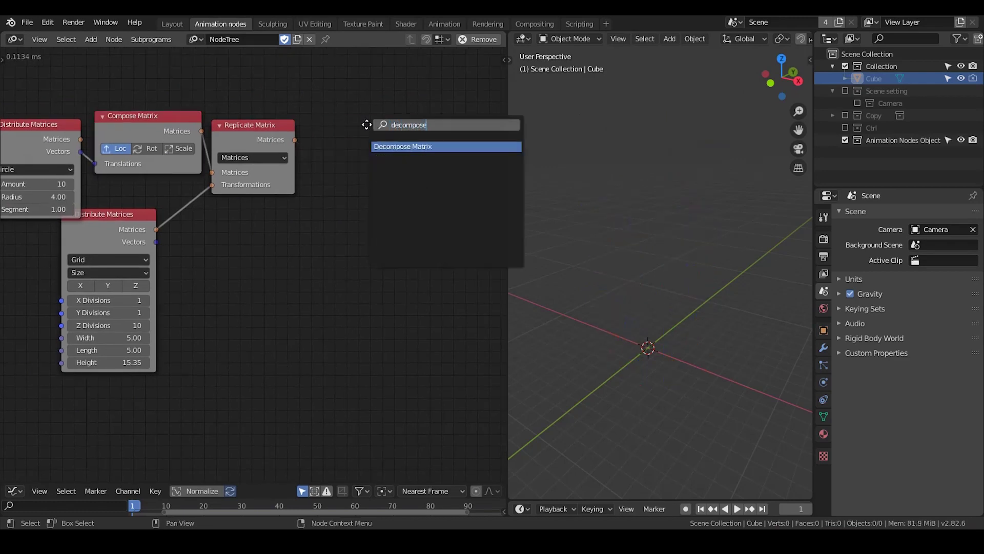
pyautogui.press('Return')
pyautogui.click(296, 137)
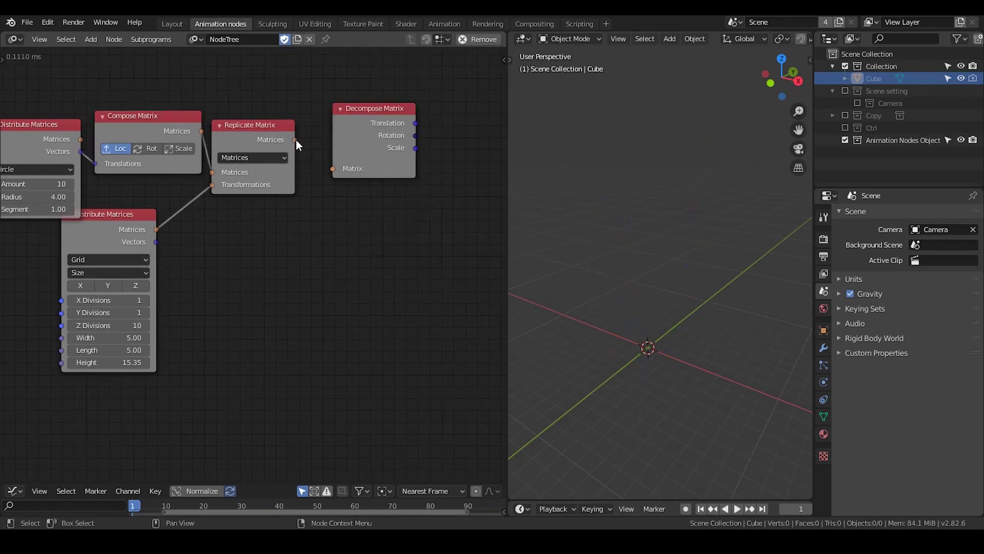
pyautogui.moveTo(295, 140); pyautogui.dragTo(334, 168)
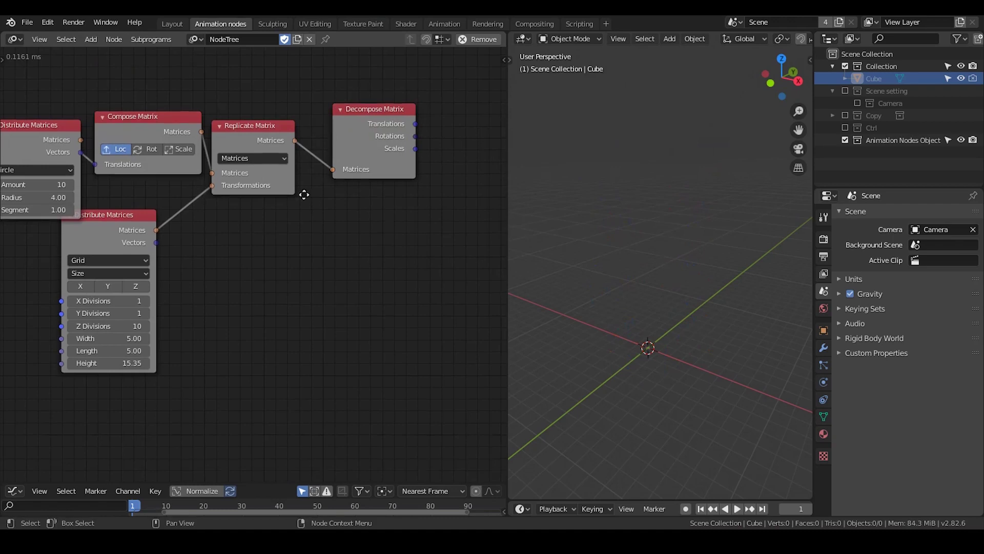
# Add a 3D Viewer on Decompose Matrix's Translations with point width 9
pyautogui.scroll(-1, 333, 177)
pyautogui.hotkey('ctrl', 'a')
pyautogui.write('3D')
pyautogui.press('Return')
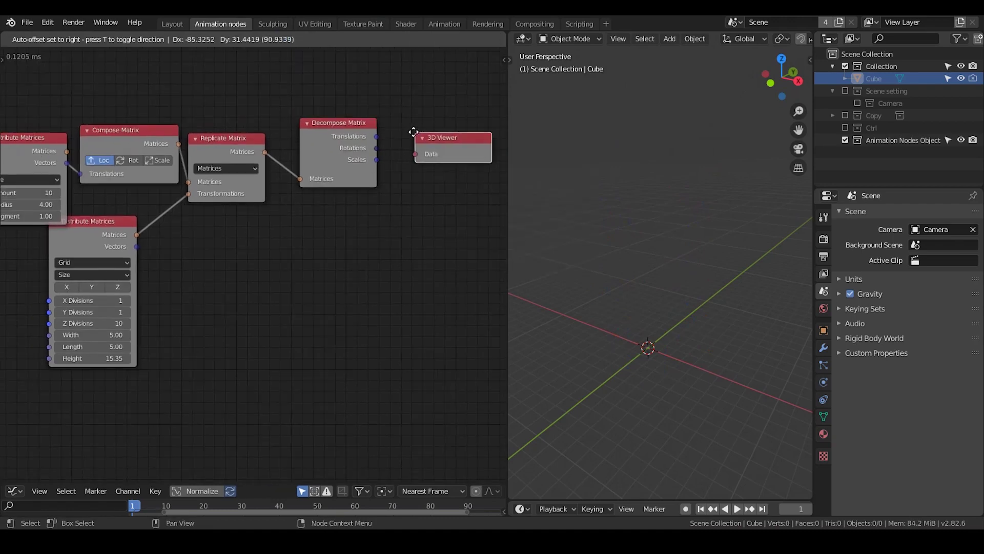
pyautogui.click(464, 150)
pyautogui.moveTo(377, 136); pyautogui.dragTo(405, 146)
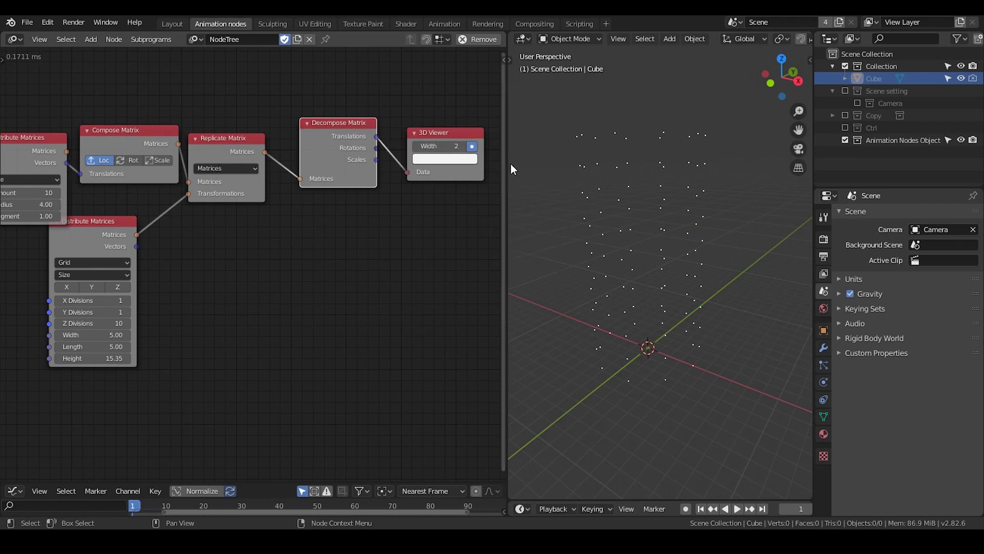
pyautogui.moveTo(637, 175); pyautogui.dragTo(630, 191, button='middle')
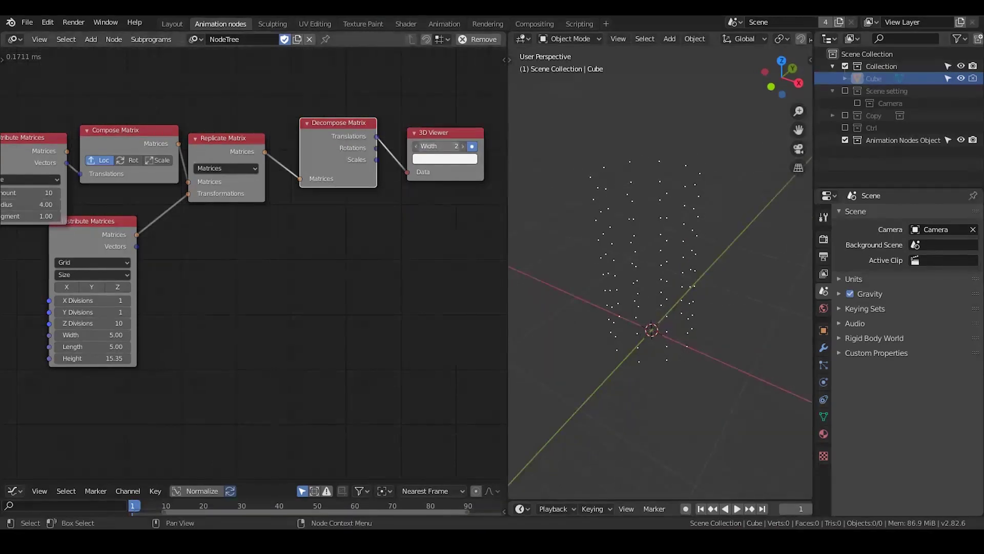
pyautogui.moveTo(457, 147); pyautogui.dragTo(473, 147)
pyautogui.moveTo(622, 234); pyautogui.dragTo(622, 190, button='middle')
pyautogui.moveTo(645, 241); pyautogui.dragTo(632, 242, button='middle')
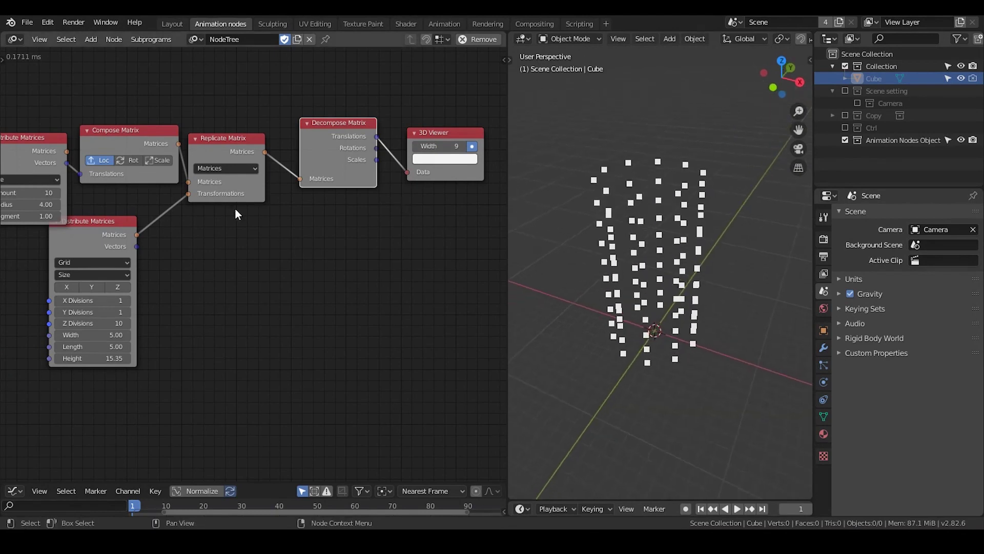
# Tidy the node tree and select Compose, Replicate and Decompose Matrix together
pyautogui.moveTo(236, 208); pyautogui.dragTo(315, 183, button='middle')
pyautogui.moveTo(158, 201); pyautogui.dragTo(119, 227)
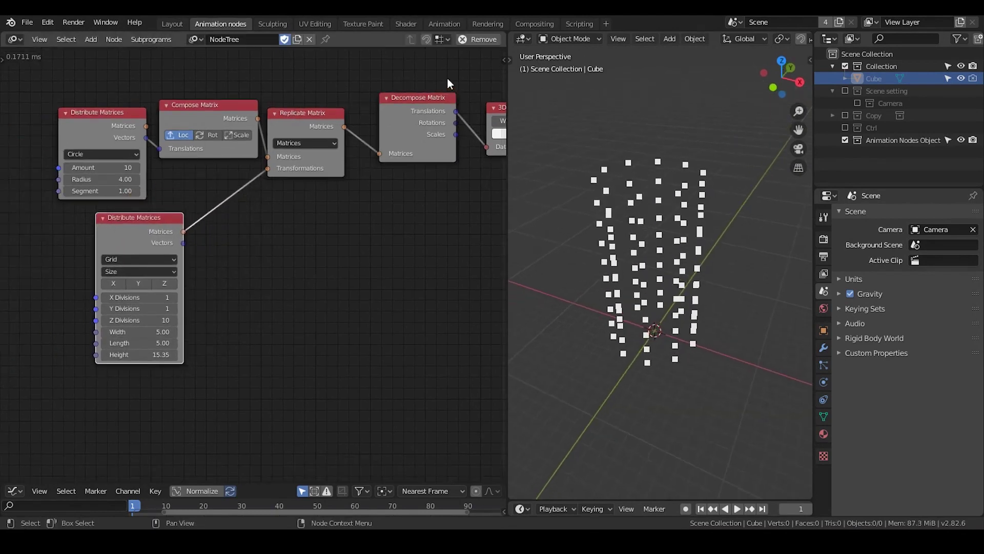
pyautogui.moveTo(447, 77); pyautogui.dragTo(192, 180)
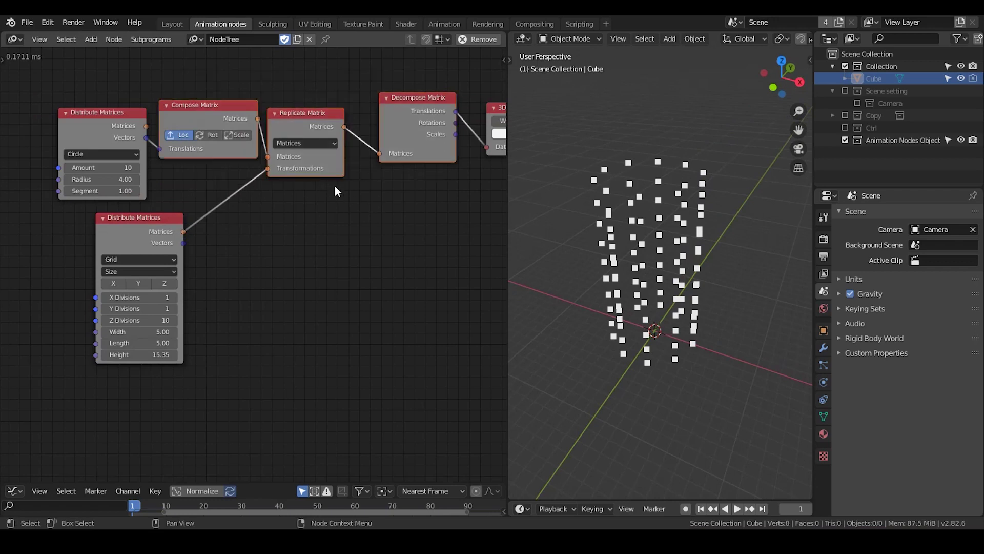
pyautogui.moveTo(330, 230); pyautogui.dragTo(312, 219, button='middle')
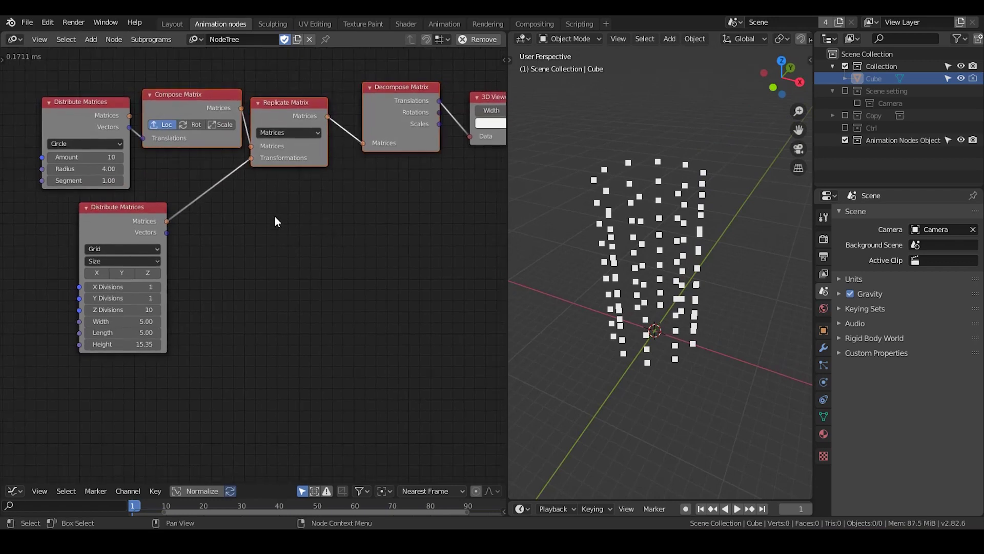
# Add a Group Input with a Vector List linked to Compose Matrix's Translations
pyautogui.hotkey('ctrl', 'a')
pyautogui.write('group')
pyautogui.press('Down')
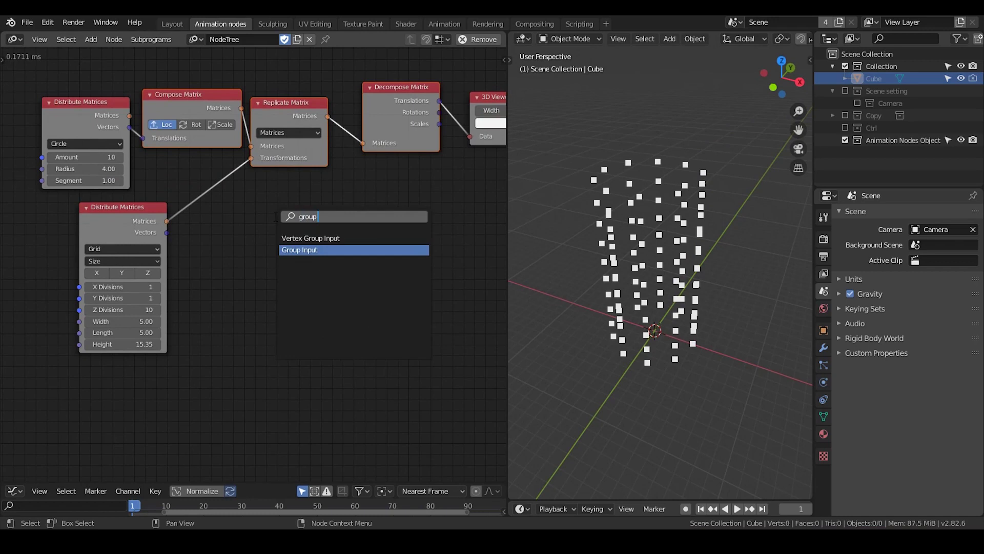
pyautogui.press('Return')
pyautogui.click(260, 233)
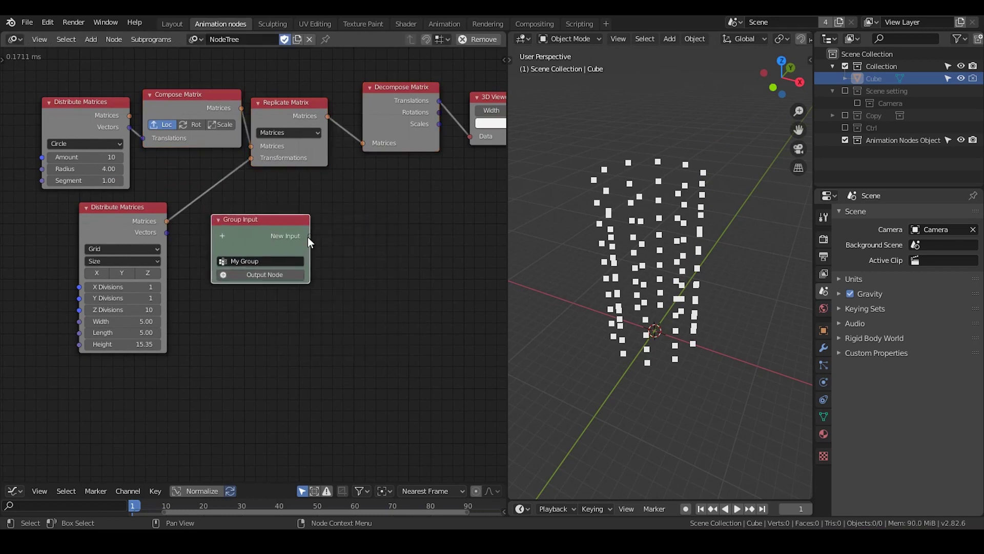
pyautogui.click(230, 242)
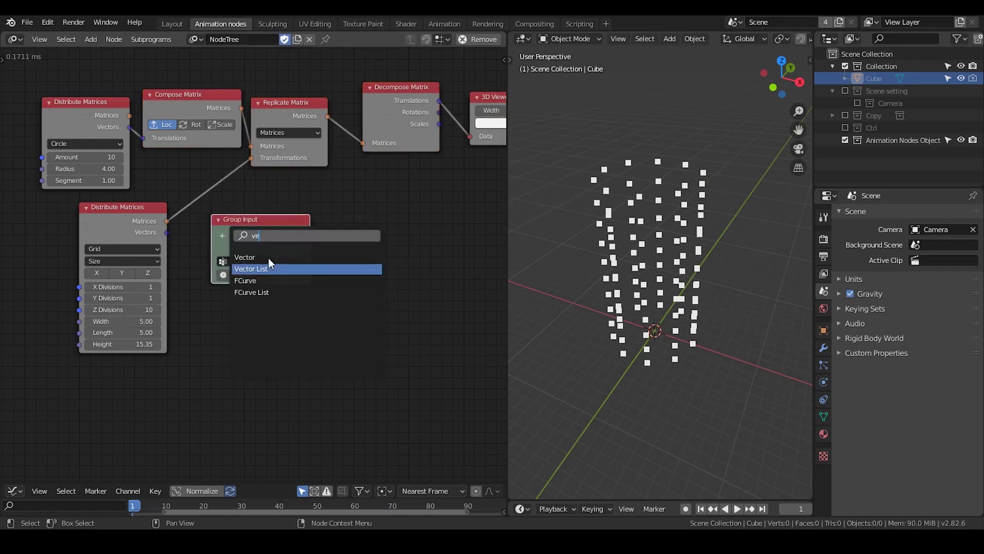
pyautogui.click(268, 266)
pyautogui.moveTo(309, 234); pyautogui.dragTo(143, 137)
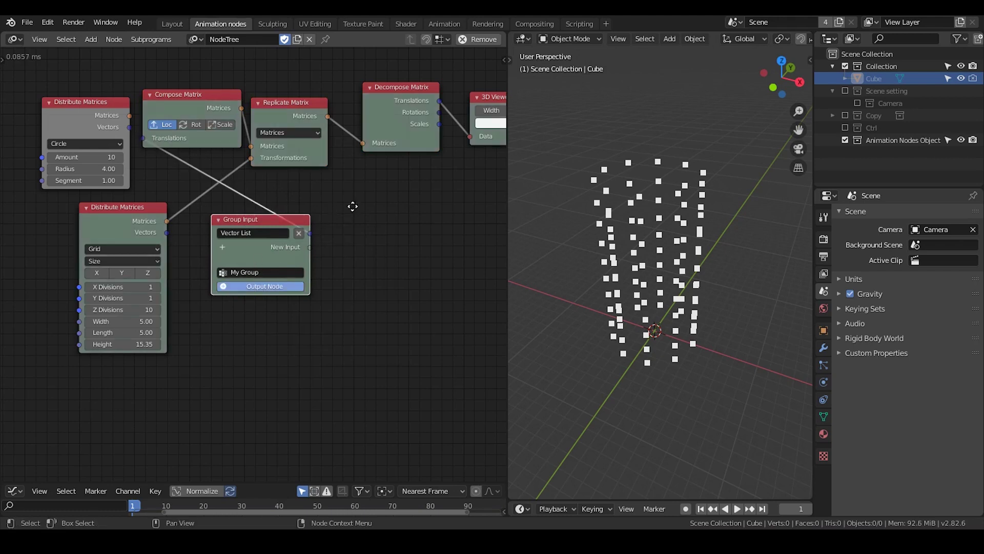
# Add a Group Output and replace the grid link with a Matrix List input on Transformations
pyautogui.click(414, 170)
pyautogui.moveTo(252, 162); pyautogui.dragTo(193, 193)
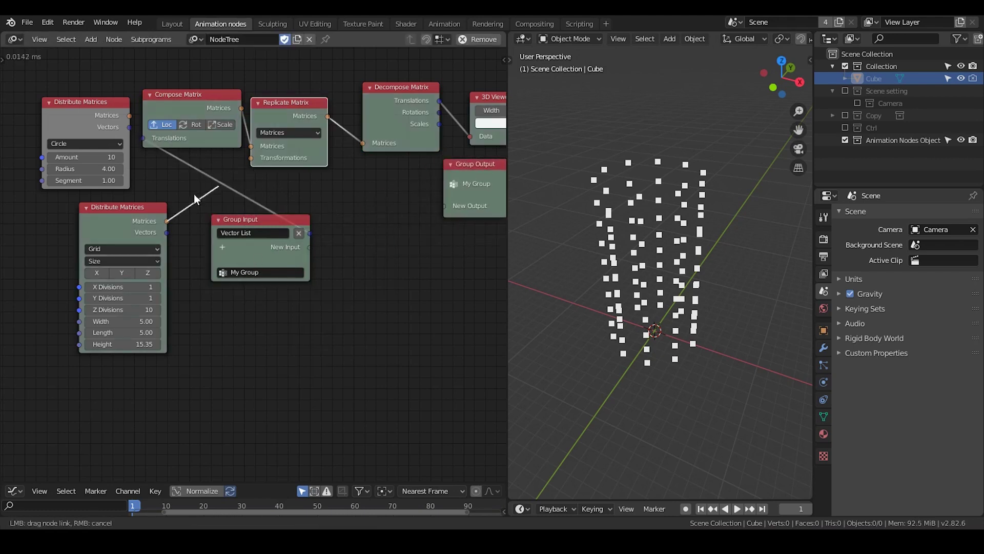
pyautogui.click(223, 247)
pyautogui.write('matrix')
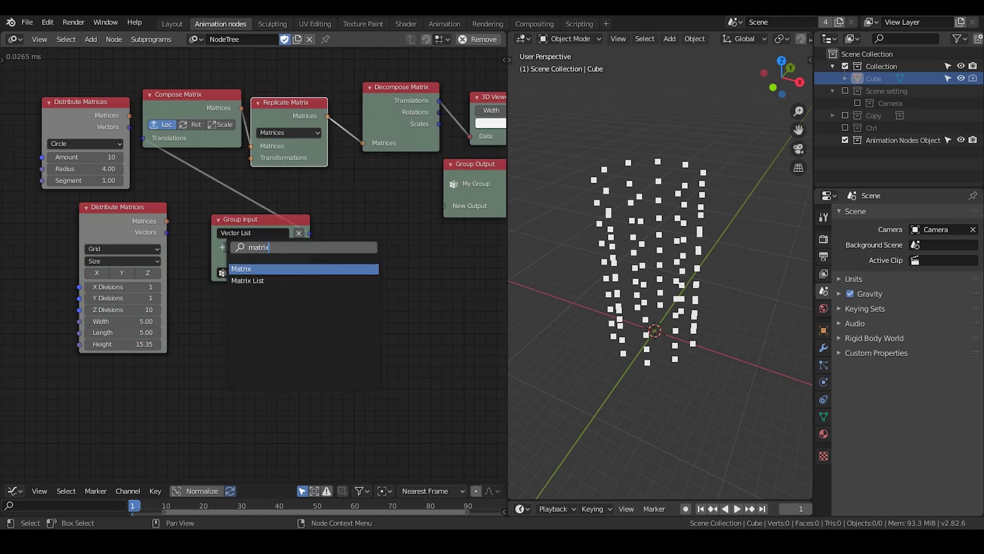
pyautogui.press('Down')
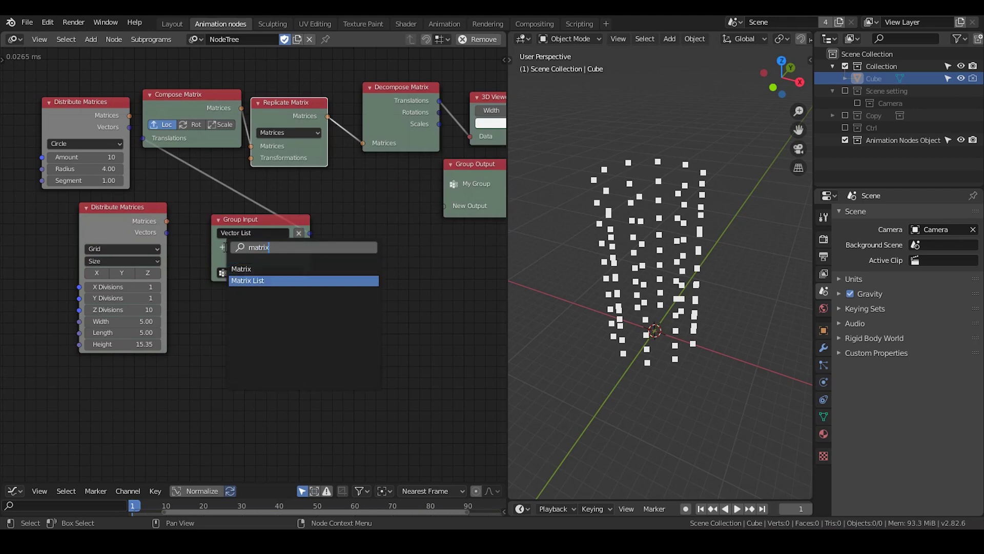
pyautogui.press('Return')
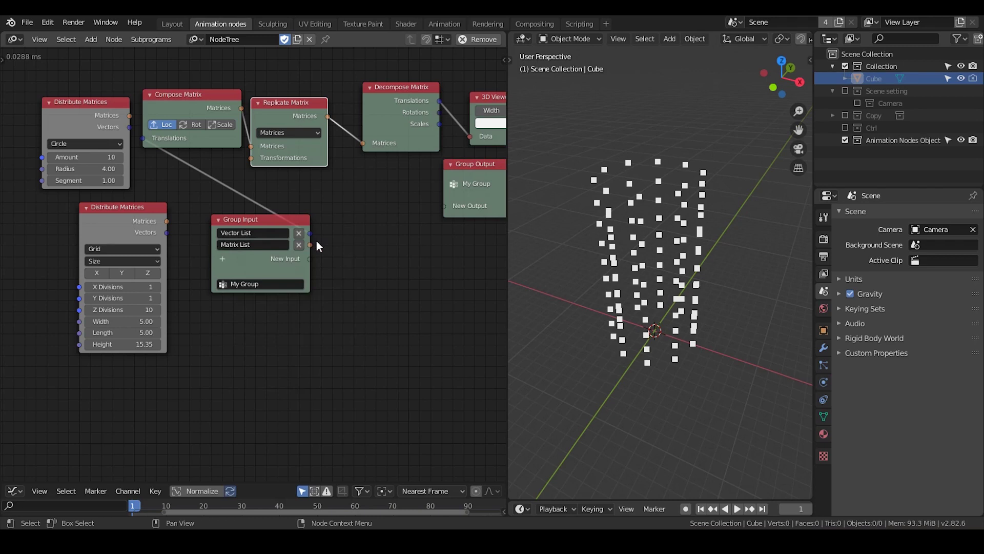
pyautogui.moveTo(311, 244); pyautogui.dragTo(250, 157)
# Send Decompose Matrix's Translations to Group Output and delete the 3D Viewer
pyautogui.moveTo(316, 180); pyautogui.dragTo(215, 203, button='middle')
pyautogui.moveTo(360, 199); pyautogui.dragTo(377, 196)
pyautogui.moveTo(339, 124); pyautogui.dragTo(360, 226)
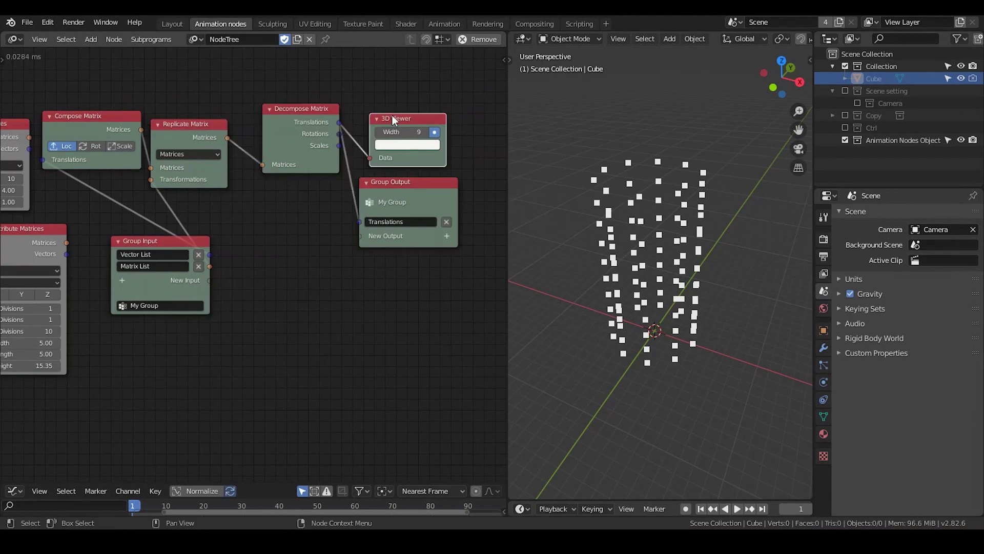
pyautogui.press('x')
pyautogui.moveTo(185, 199); pyautogui.dragTo(355, 202, button='middle')
# Move Group Input and the circle node aside and collapse Compose Matrix with H
pyautogui.click(315, 237)
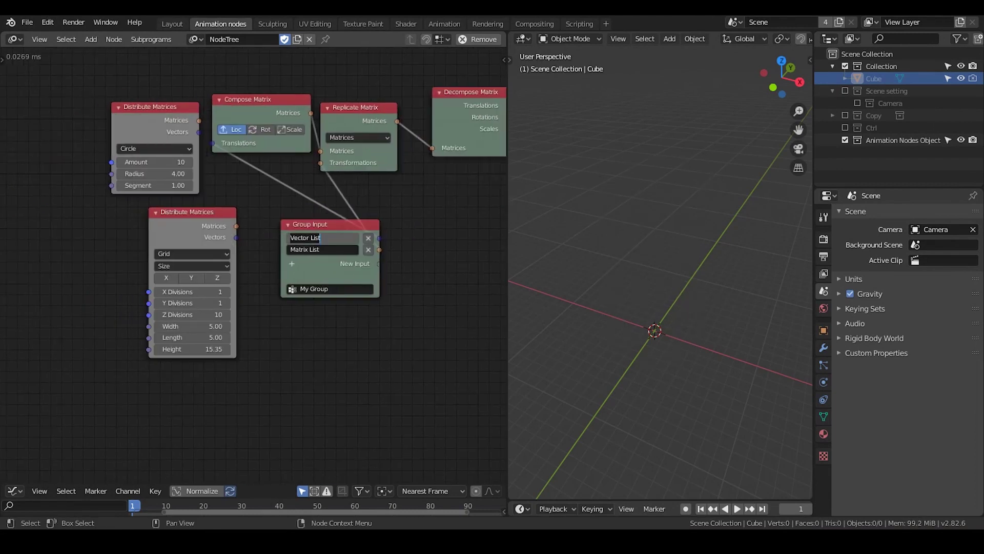
pyautogui.moveTo(326, 226); pyautogui.dragTo(80, 97)
pyautogui.moveTo(158, 112); pyautogui.dragTo(72, 237)
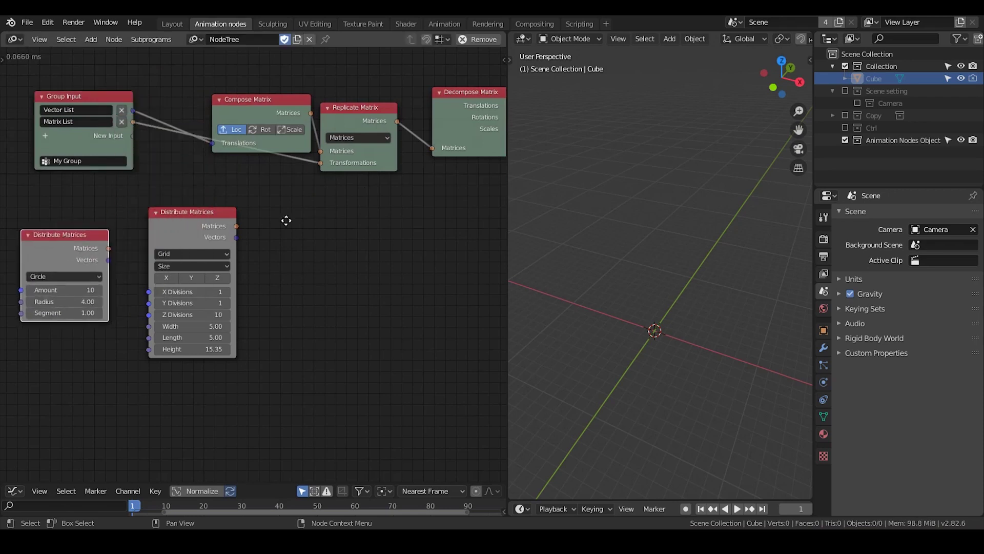
pyautogui.scroll(-2, 193, 146)
pyautogui.moveTo(196, 110); pyautogui.dragTo(165, 128)
pyautogui.press('h')
pyautogui.moveTo(361, 112); pyautogui.dragTo(357, 115)
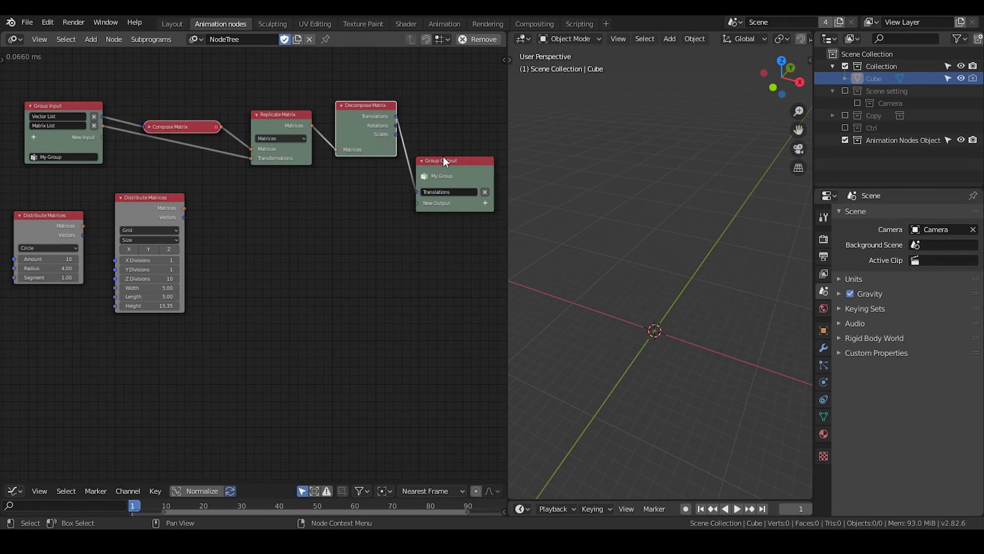
# Place Group Output beside Decompose Matrix and select the Group Input node
pyautogui.moveTo(444, 161); pyautogui.dragTo(438, 108)
pyautogui.moveTo(245, 141); pyautogui.dragTo(388, 91, button='middle')
pyautogui.scroll(2, 250, 109)
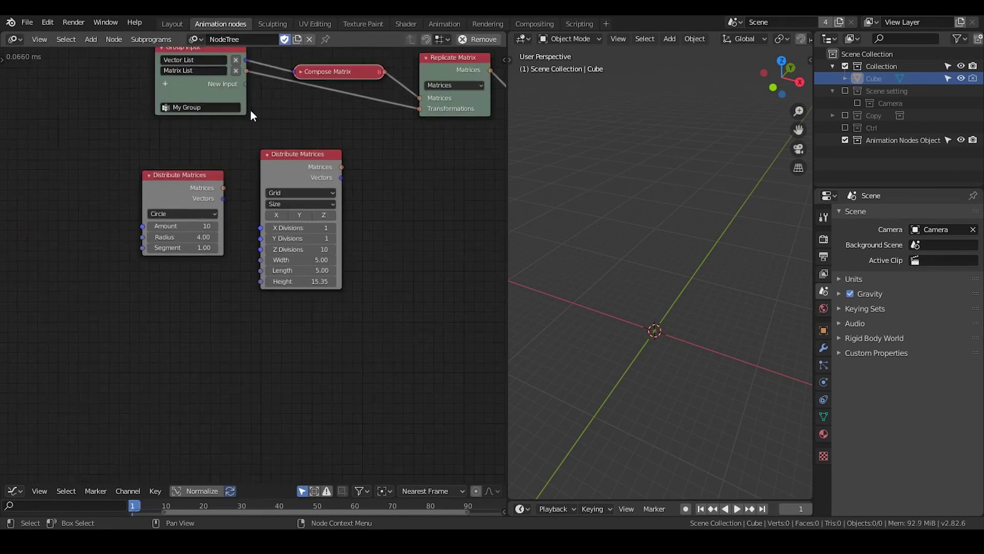
pyautogui.moveTo(239, 109); pyautogui.dragTo(211, 174, button='middle')
pyautogui.scroll(1, 192, 83)
pyautogui.click(188, 75)
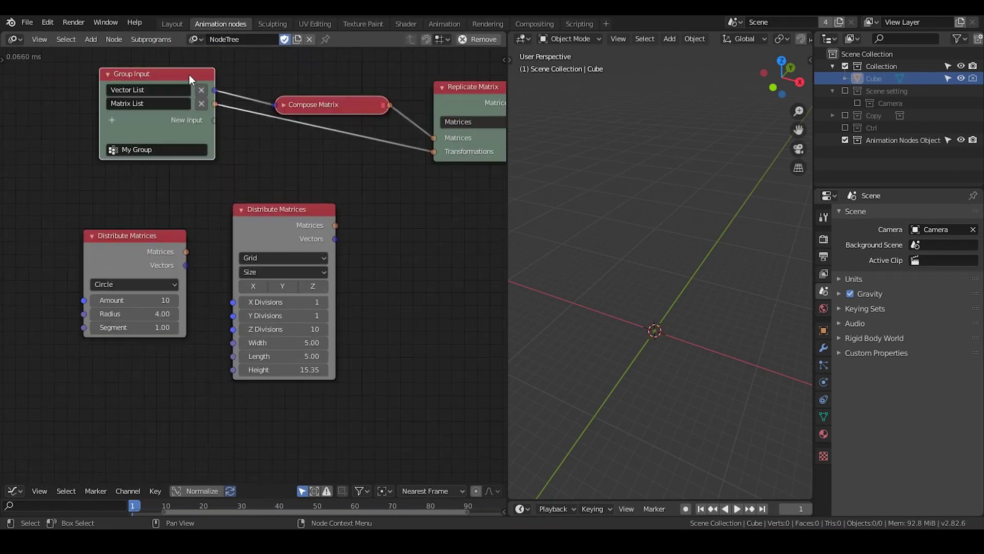
# Add an Invoke Subprogram node calling My Group via the W menu
pyautogui.press('w')
pyautogui.click(298, 79)
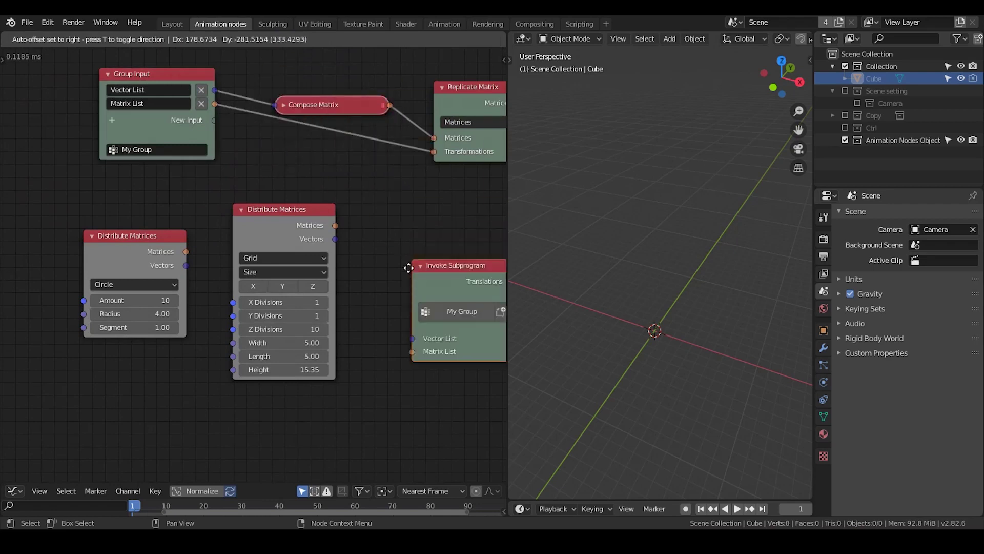
pyautogui.click(400, 272)
pyautogui.moveTo(398, 287); pyautogui.dragTo(337, 192, button='middle')
pyautogui.moveTo(374, 196); pyautogui.dragTo(351, 147)
pyautogui.click(351, 147)
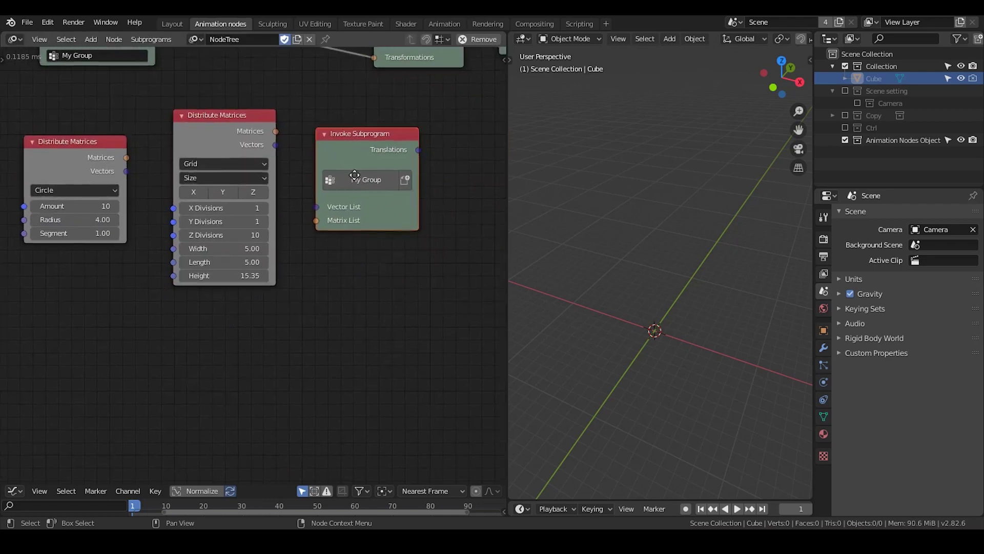
# Rename the subprogram to 'replicate vector tut'
pyautogui.doubleClick(110, 90)
pyautogui.write('rep')
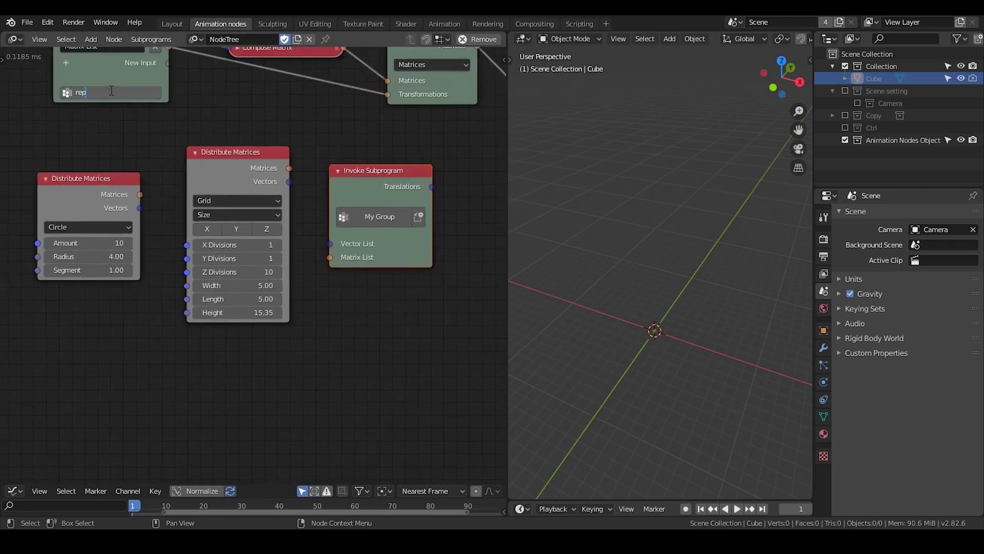
pyautogui.write('licate vector tut')
pyautogui.press('Return')
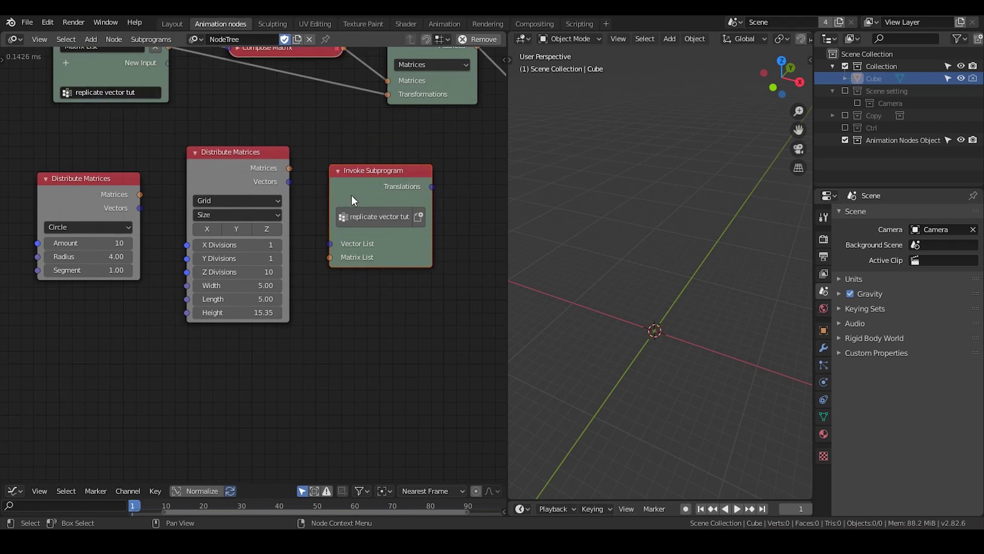
pyautogui.moveTo(357, 196); pyautogui.dragTo(385, 154)
pyautogui.moveTo(290, 183); pyautogui.dragTo(323, 199)
# Connect grid Matrices to Matrix List and circle Vectors to Vector List on Invoke Subprogram
pyautogui.moveTo(244, 159); pyautogui.dragTo(358, 227)
pyautogui.moveTo(229, 208); pyautogui.dragTo(237, 236)
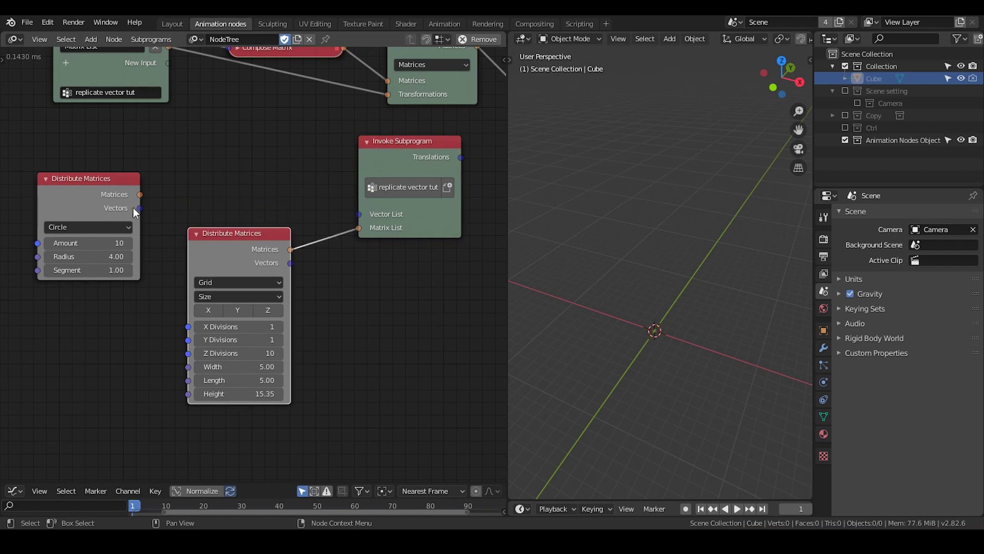
pyautogui.moveTo(136, 207); pyautogui.dragTo(359, 213)
pyautogui.moveTo(74, 201); pyautogui.dragTo(224, 146)
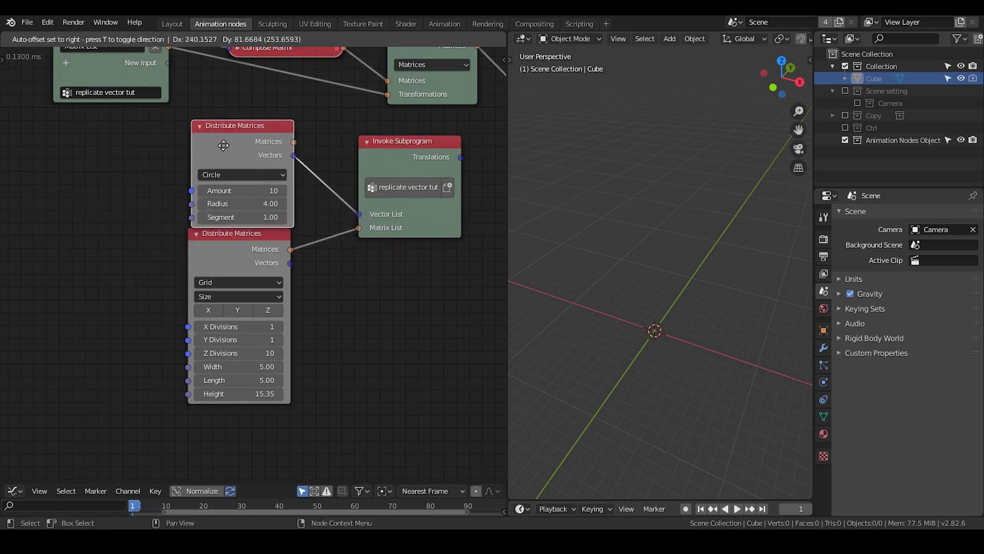
pyautogui.moveTo(237, 279); pyautogui.dragTo(113, 289, button='middle')
pyautogui.scroll(-1, 256, 231)
# Add a 3D Viewer on Invoke Subprogram's Translations to show the point columns
pyautogui.hotkey('ctrl', 'a')
pyautogui.write('3D')
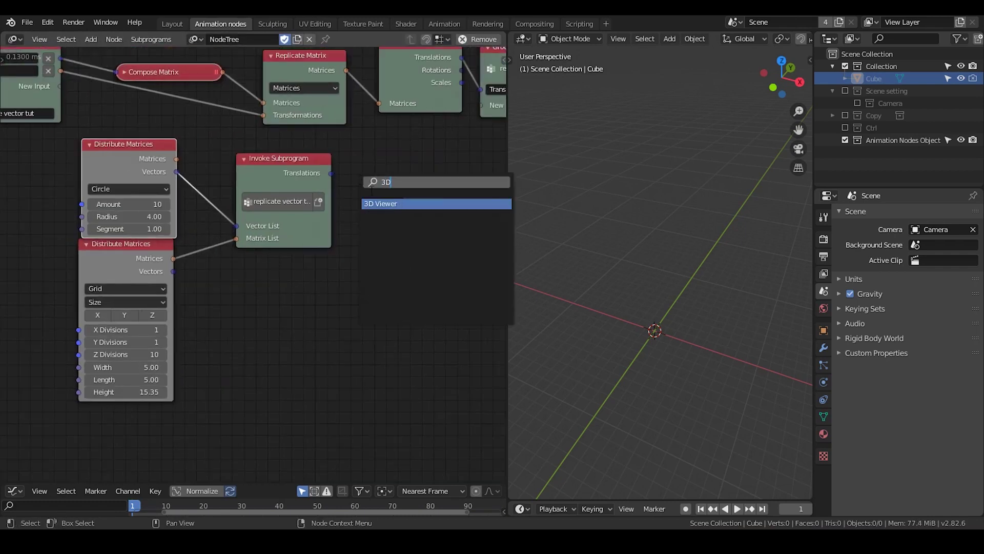
pyautogui.press('Return')
pyautogui.click(371, 190)
pyautogui.moveTo(331, 174); pyautogui.dragTo(370, 184)
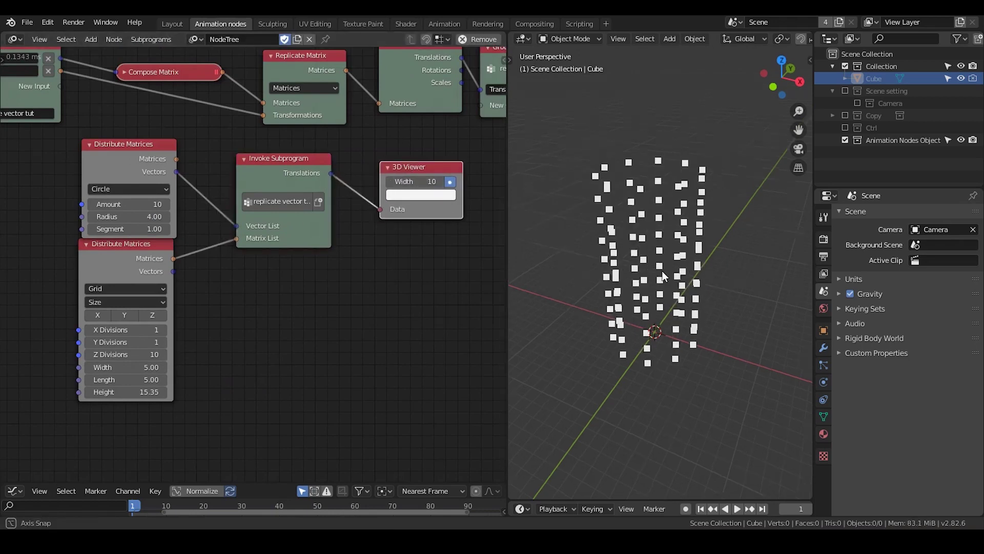
pyautogui.moveTo(662, 272); pyautogui.dragTo(667, 273, button='middle')
pyautogui.moveTo(295, 275); pyautogui.dragTo(279, 246, button='middle')
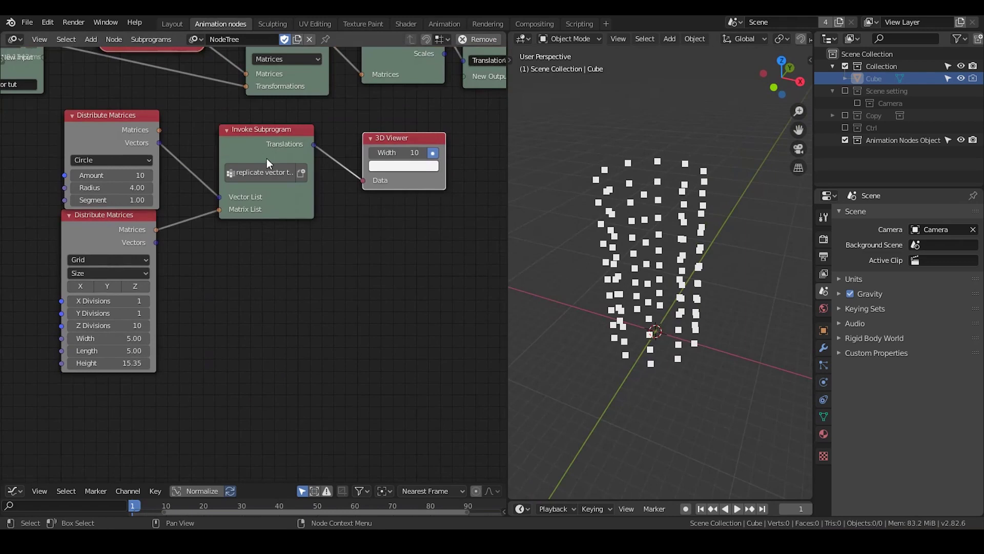
pyautogui.moveTo(267, 163); pyautogui.dragTo(270, 163)
pyautogui.moveTo(86, 235); pyautogui.dragTo(85, 254)
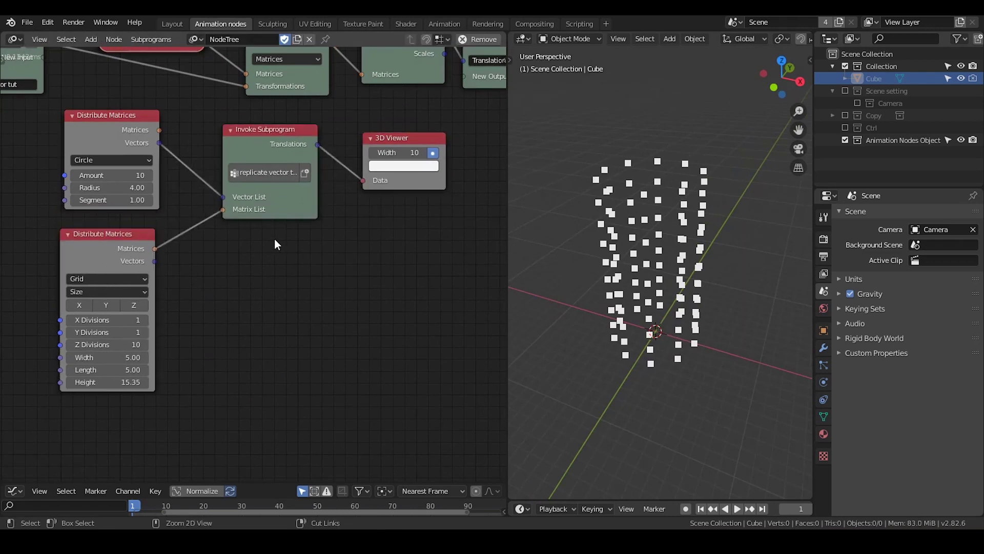
# Search 'replicate ve' and place a Replicate vector Invoke Subprogram node below the first one
pyautogui.hotkey('ctrl', 'a')
pyautogui.write('replicate ve')
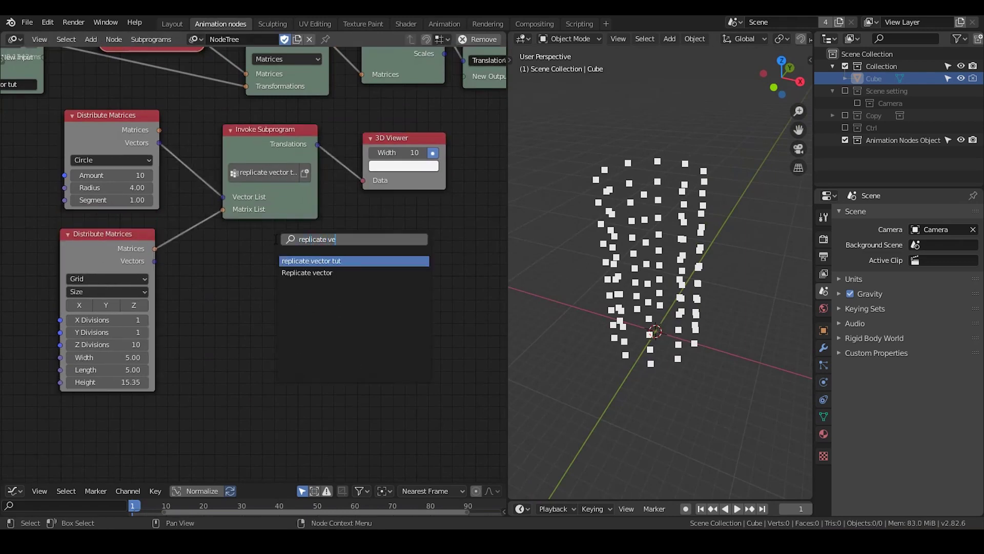
pyautogui.press('Down')
pyautogui.press('Return')
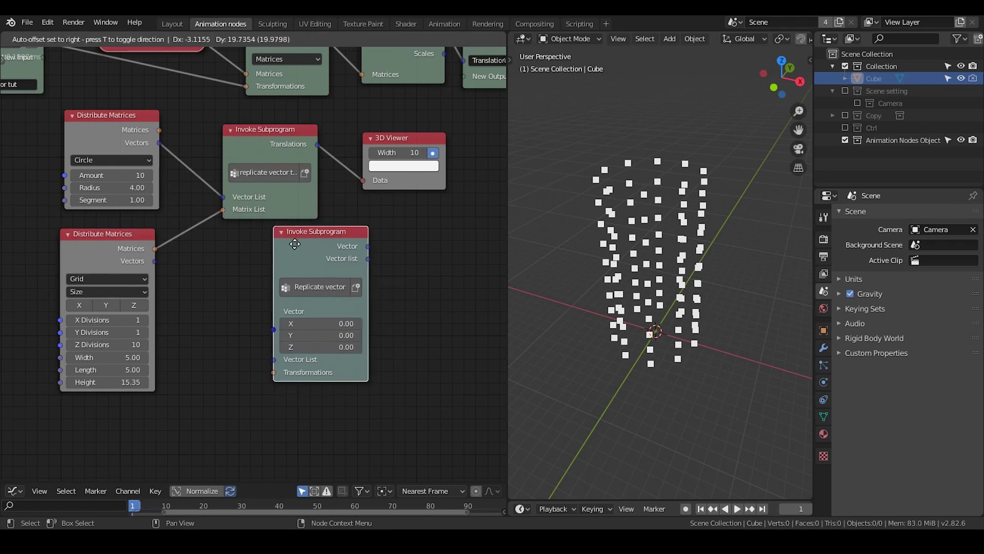
pyautogui.click(295, 244)
pyautogui.moveTo(287, 270); pyautogui.dragTo(318, 237, button='middle')
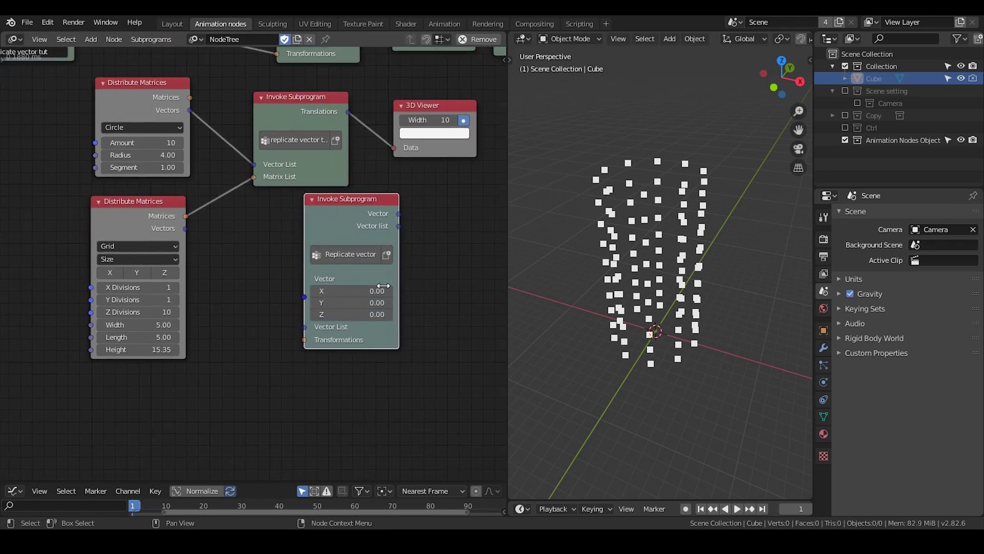
pyautogui.moveTo(345, 217); pyautogui.dragTo(329, 217)
pyautogui.moveTo(315, 232); pyautogui.dragTo(341, 326, button='middle')
# Add a Vector input to the subprogram's group input node, then remove it again
pyautogui.moveTo(75, 121); pyautogui.dragTo(127, 119, button='middle')
pyautogui.click(51, 114)
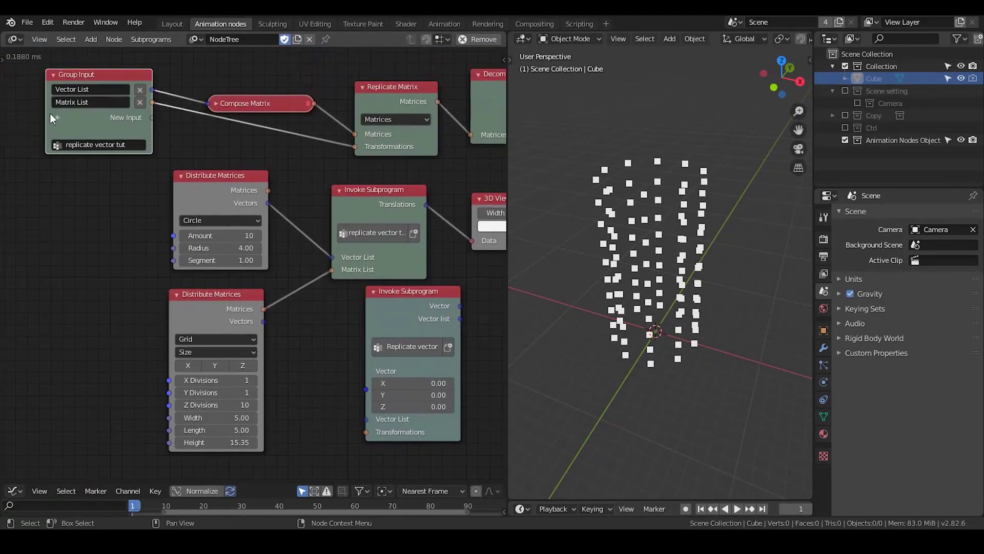
pyautogui.click(57, 117)
pyautogui.write('ve')
pyautogui.click(113, 139)
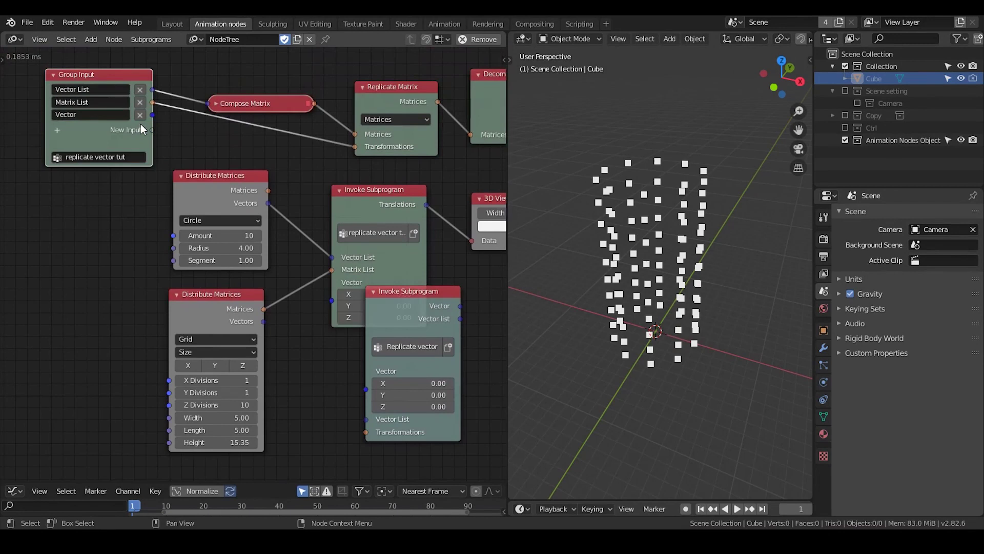
pyautogui.click(140, 116)
# Nudge the Replicate vector node slightly left beneath the first invoke node
pyautogui.moveTo(164, 191); pyautogui.dragTo(92, 96, button='middle')
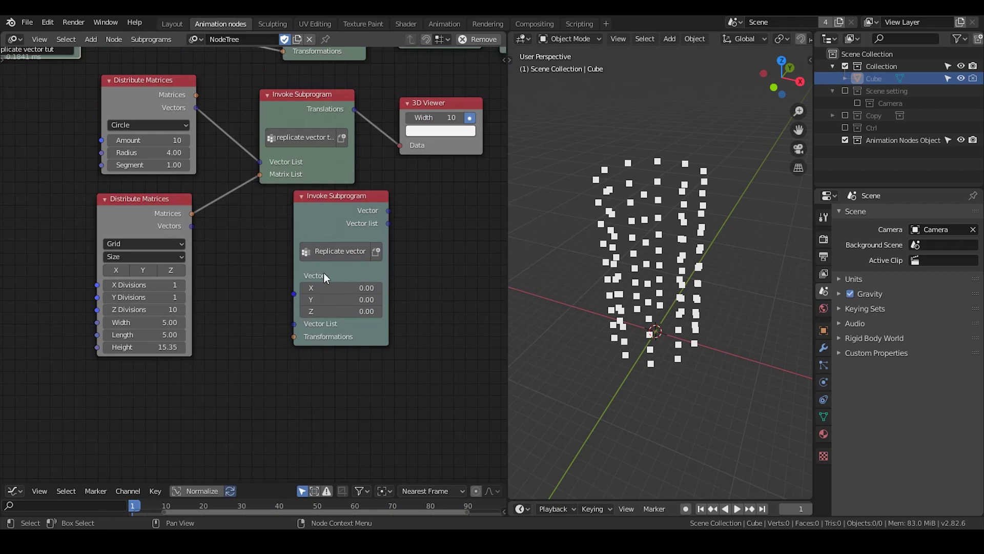
pyautogui.moveTo(326, 283); pyautogui.dragTo(323, 284)
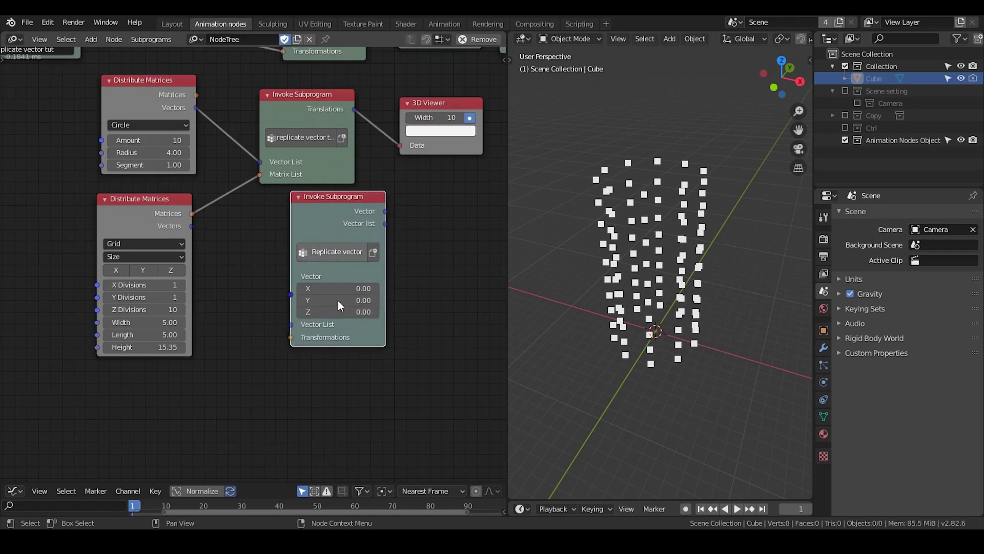
pyautogui.moveTo(322, 218); pyautogui.dragTo(340, 297, button='middle')
pyautogui.scroll(-3, 340, 297)
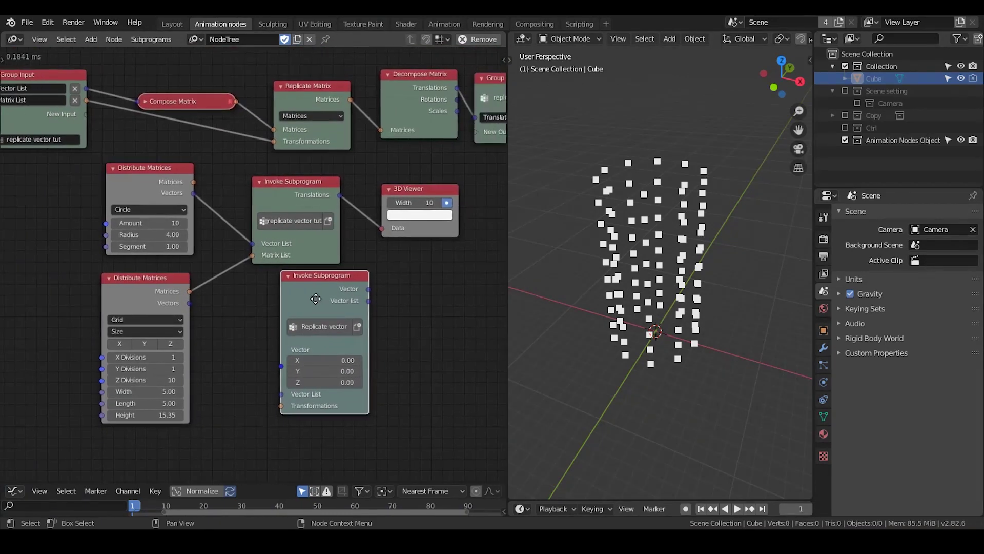
pyautogui.scroll(-2, 314, 298)
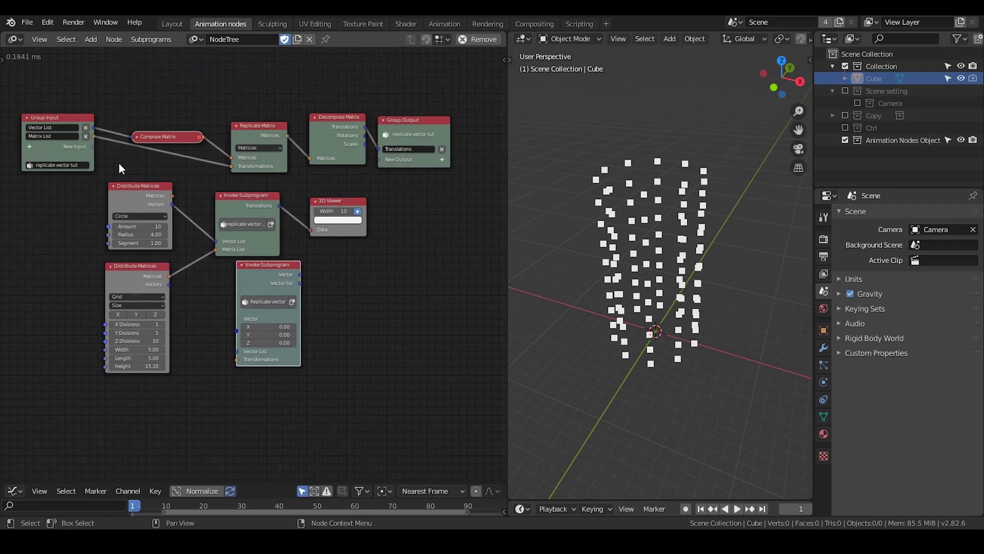
pyautogui.moveTo(172, 197); pyautogui.dragTo(209, 186)
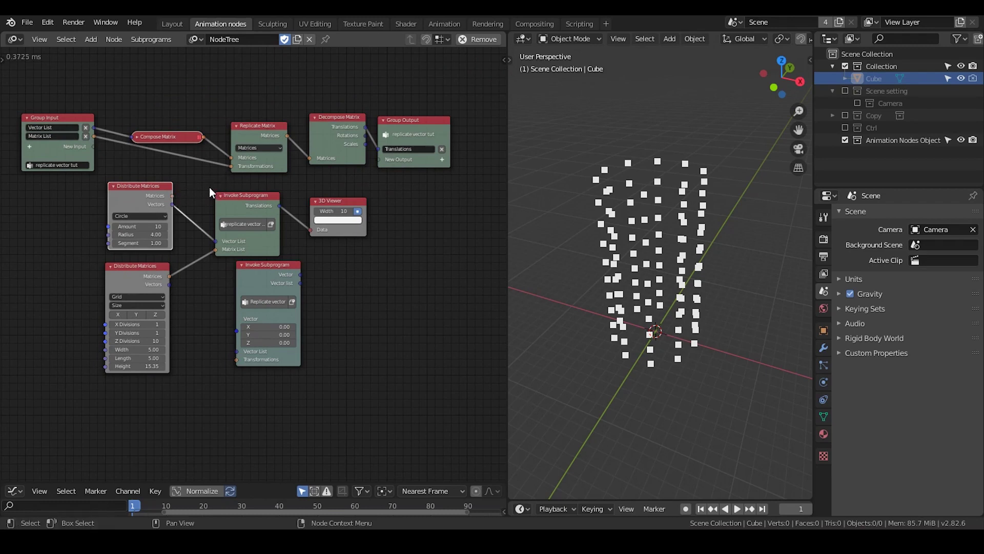
pyautogui.scroll(2, 216, 185)
pyautogui.moveTo(232, 190); pyautogui.dragTo(239, 193, button='middle')
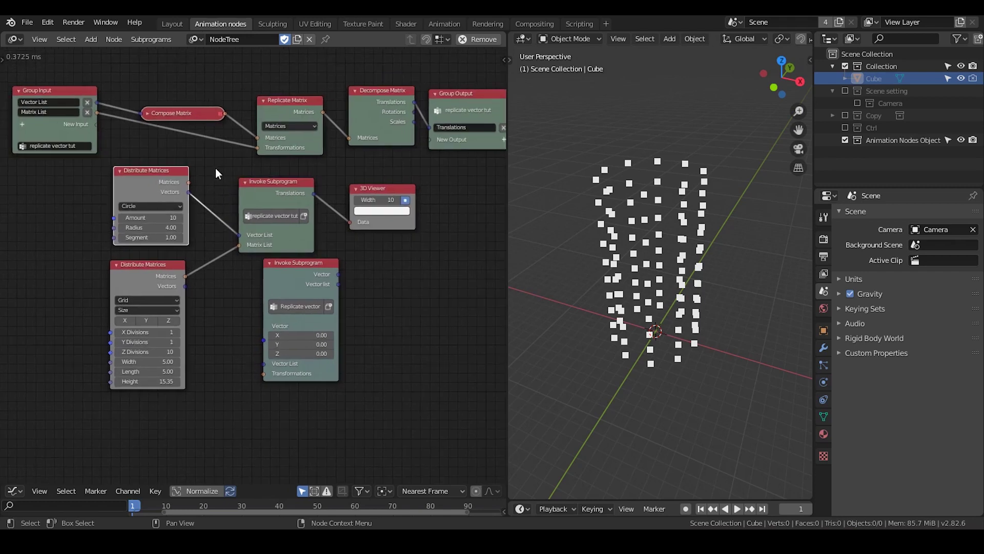
pyautogui.moveTo(188, 181)
pyautogui.mouseDown()
pyautogui.moveTo(234, 160)
pyautogui.moveTo(199, 184)
pyautogui.mouseUp()
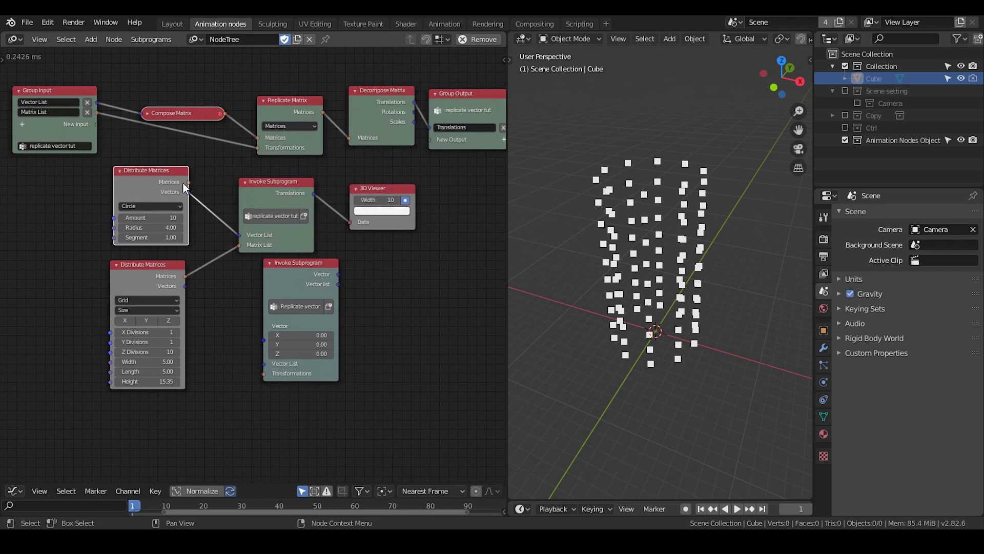